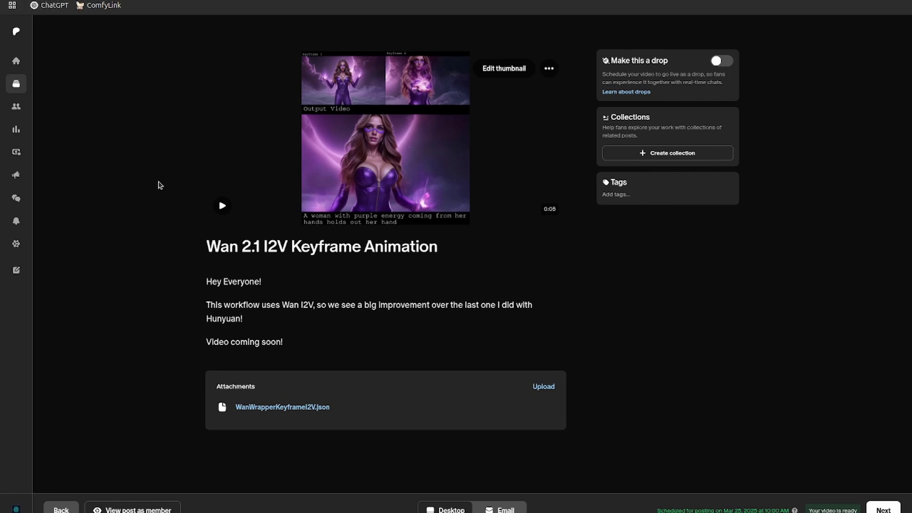
# Download the WanWrapperKeyframeI2V.json attachment from the post and load that workflow onto the ComfyUI canvas.
pyautogui.click(354, 404)
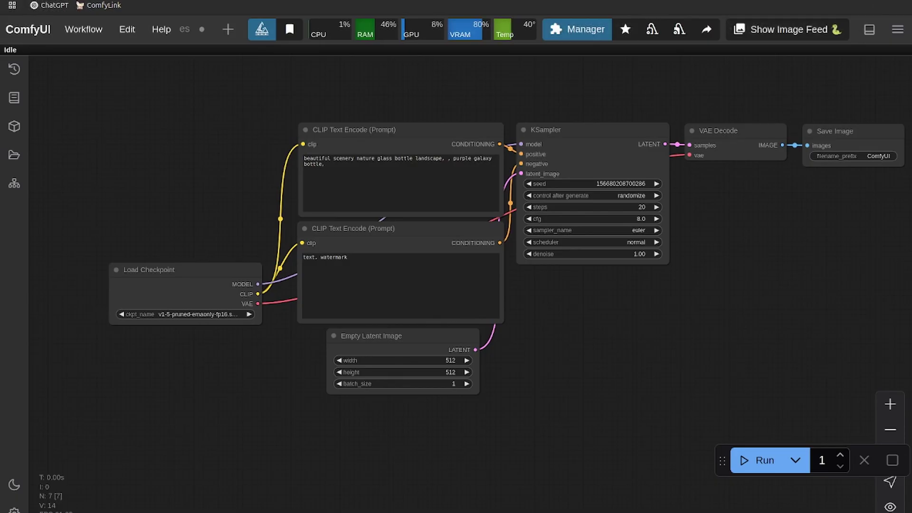
pyautogui.moveTo(802, 28); pyautogui.dragTo(233, 211)
# Examine the workflow's nodes, from the VAE loader, Torch Compile Settings and Model Loader across to the WanVideo Sampler.
pyautogui.scroll(2, 151, 345)
pyautogui.moveTo(118, 334); pyautogui.dragTo(441, 86)
pyautogui.moveTo(388, 147); pyautogui.dragTo(276, 241)
pyautogui.moveTo(323, 178); pyautogui.dragTo(306, 201)
pyautogui.scroll(4, 306, 201)
pyautogui.hscroll(4, 266, 242)
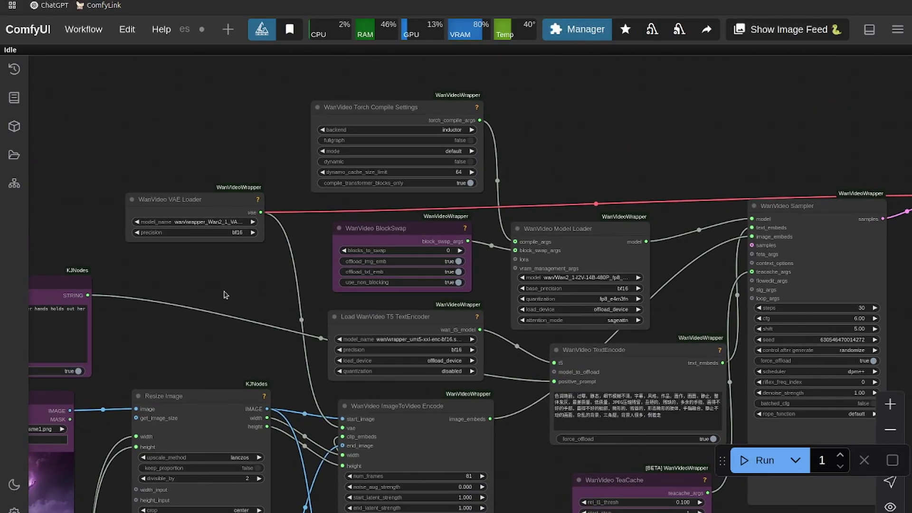
pyautogui.hscroll(5, 225, 295)
pyautogui.scroll(-3, 141, 257)
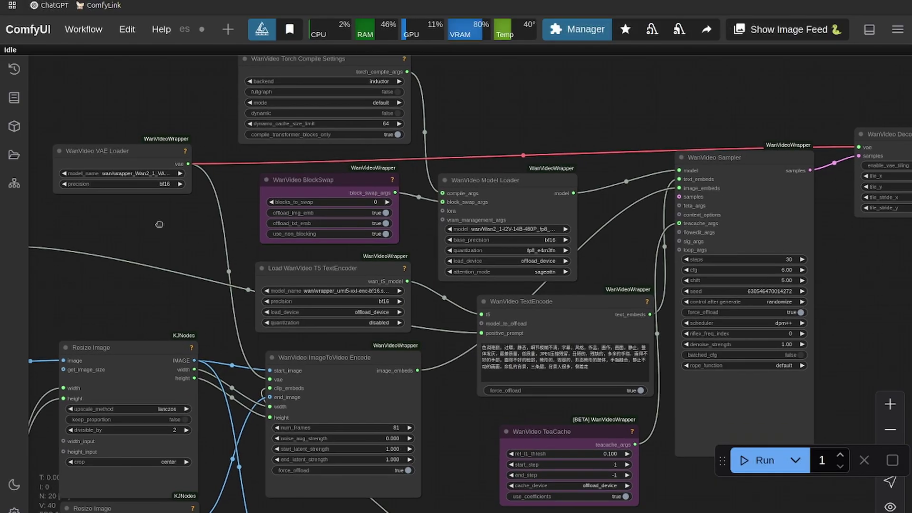
pyautogui.scroll(-1, 159, 225)
pyautogui.hscroll(-1, 166, 223)
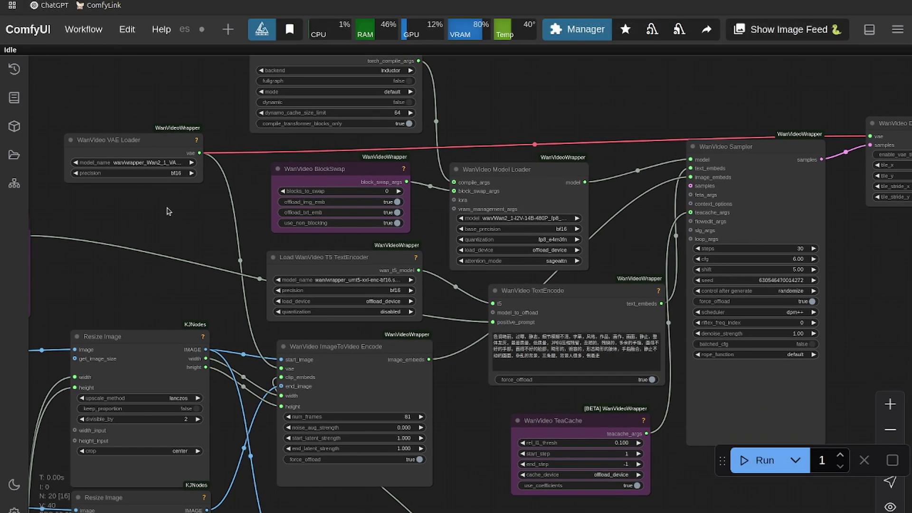
pyautogui.scroll(1, 178, 209)
pyautogui.hscroll(1, 178, 209)
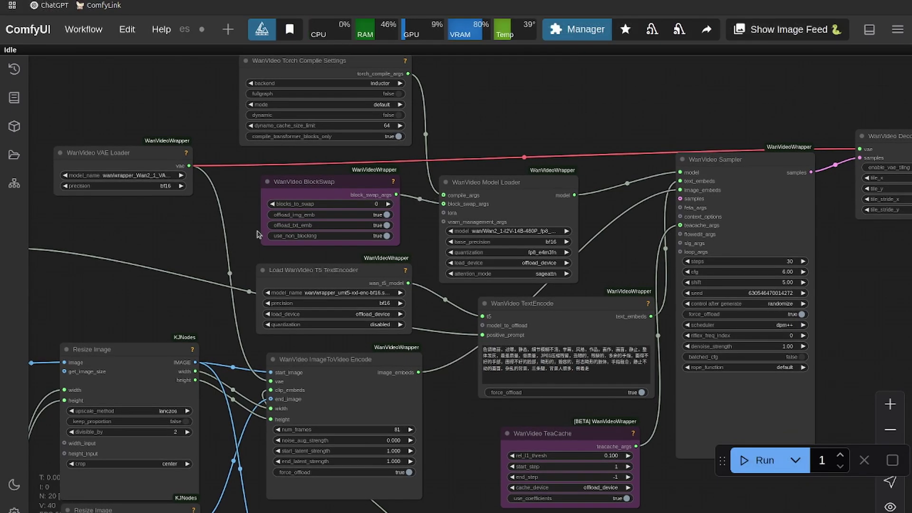
pyautogui.scroll(5, 166, 213)
pyautogui.hscroll(3, 166, 213)
pyautogui.scroll(2, 224, 195)
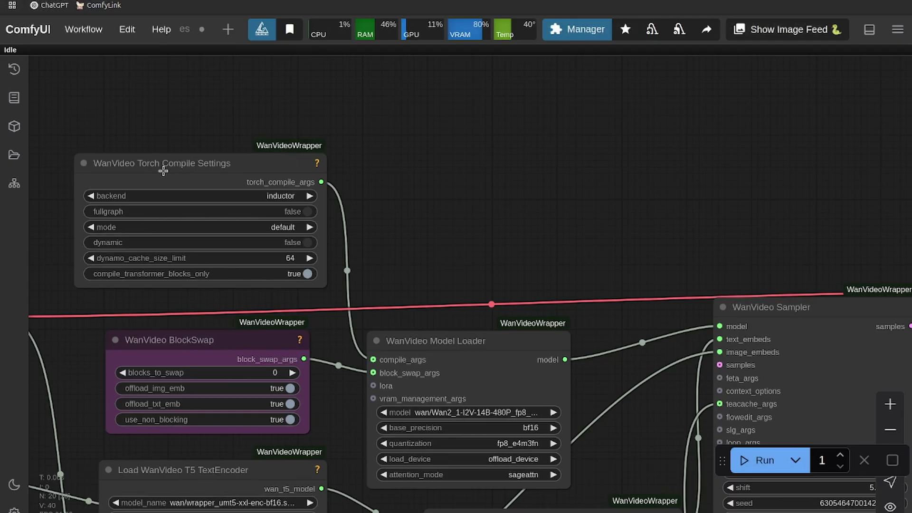
# Bypass the WanVideo Torch Compile Settings node.
pyautogui.scroll(-1, 507, 175)
pyautogui.hscroll(-5, 506, 175)
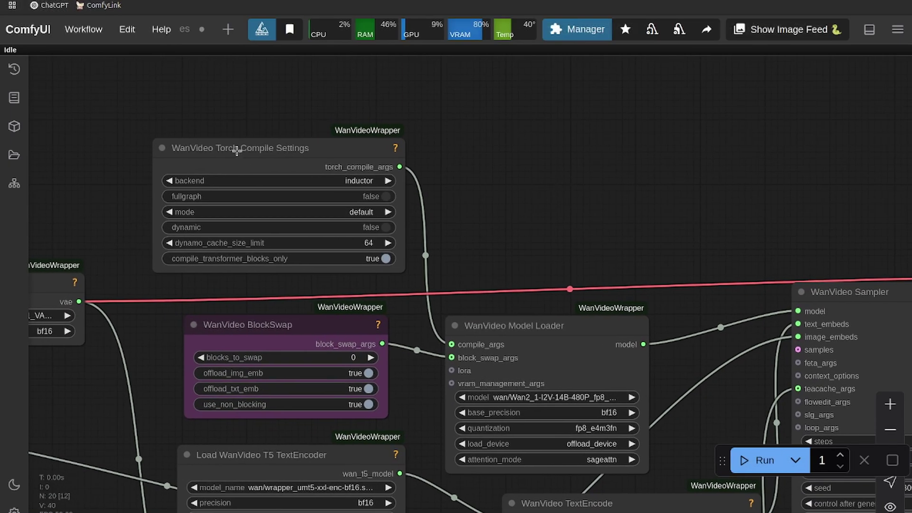
pyautogui.click(269, 151)
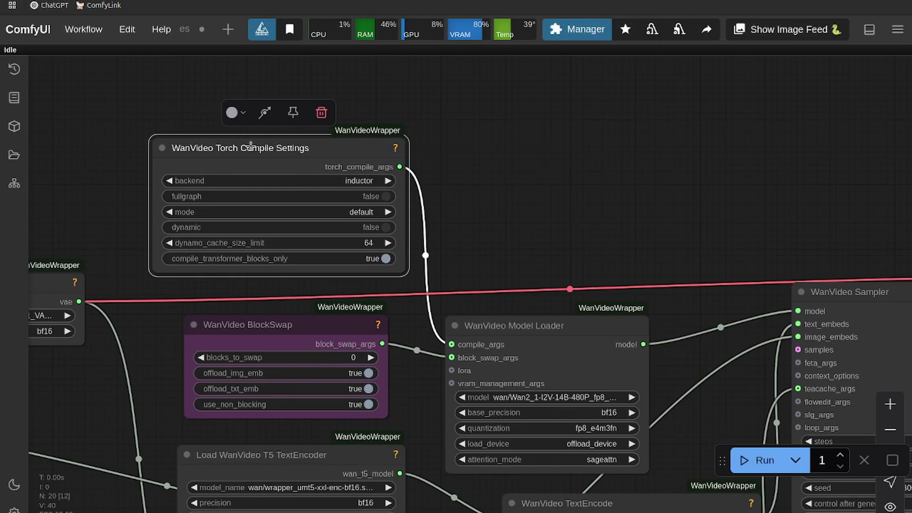
pyautogui.rightClick(276, 153)
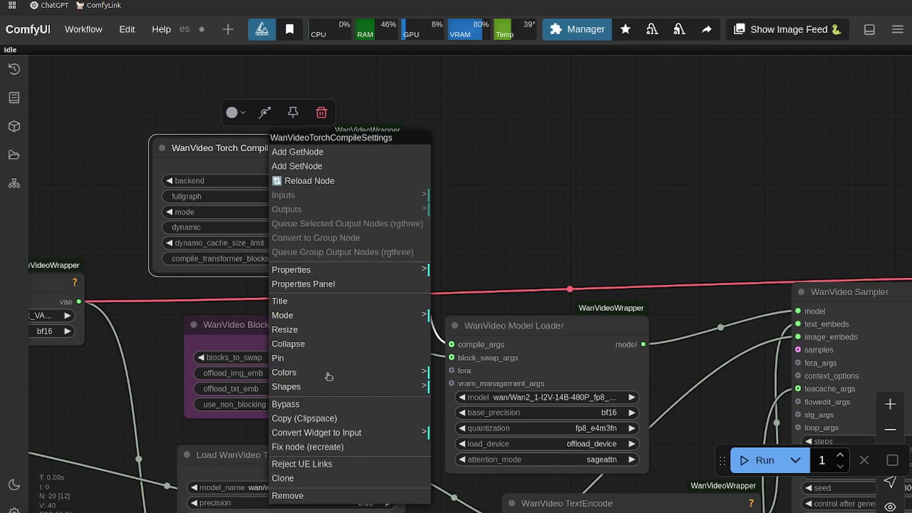
pyautogui.click(319, 403)
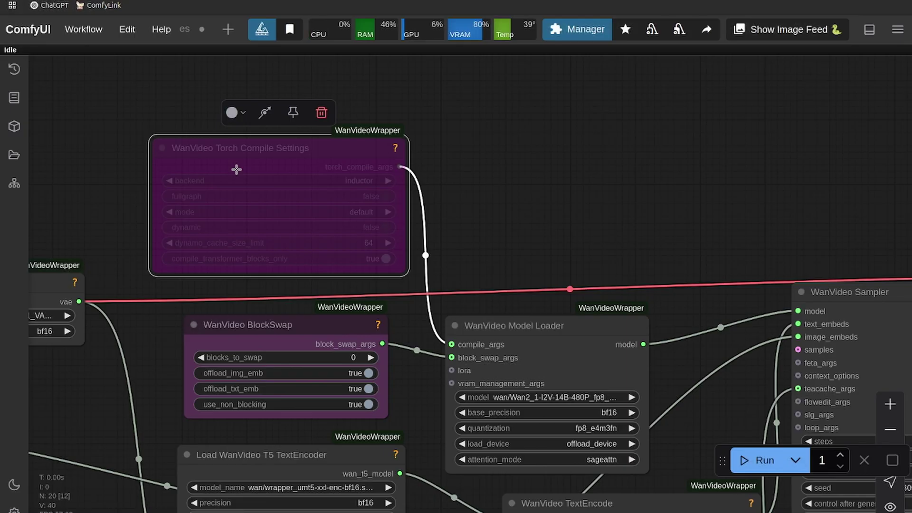
# Examine the optional purple WanVideo BlockSwap and TeaCache nodes and how they connect to the Model Loader and Sampler.
pyautogui.moveTo(551, 169); pyautogui.dragTo(610, 60)
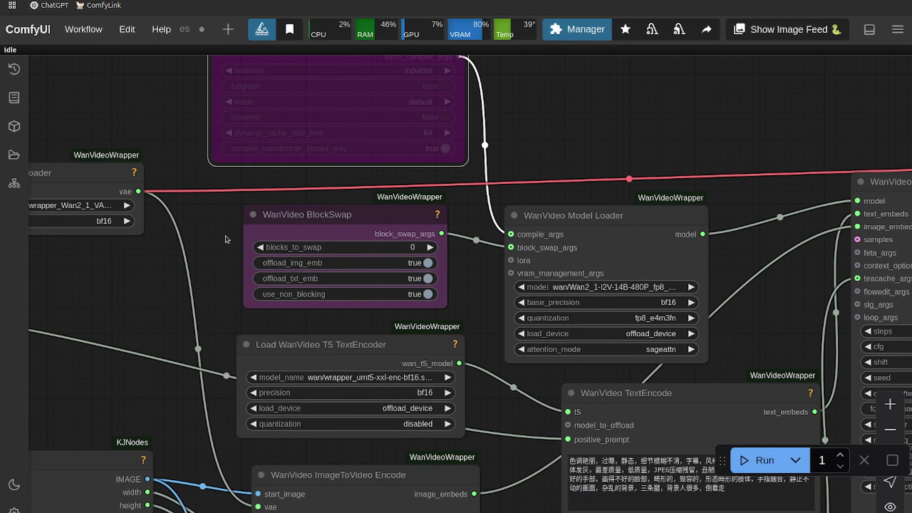
pyautogui.scroll(1, 225, 239)
pyautogui.hscroll(1, 225, 239)
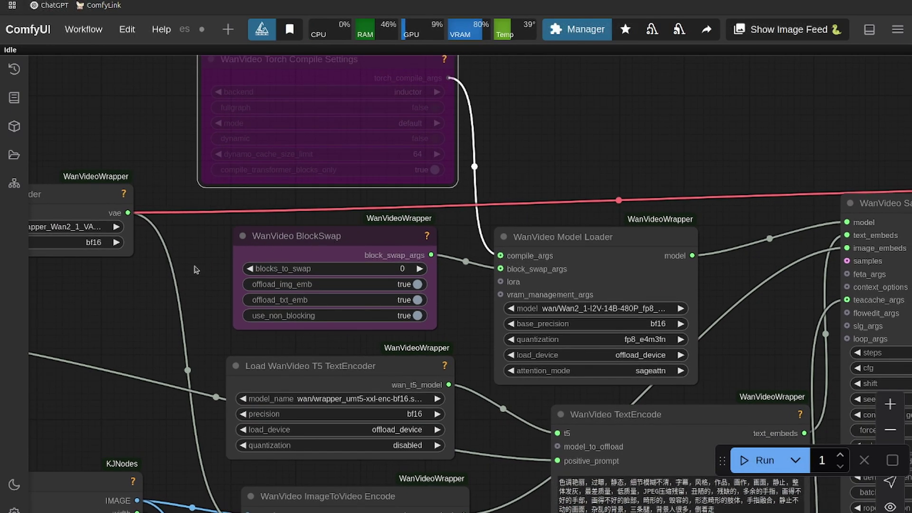
pyautogui.moveTo(179, 269); pyautogui.dragTo(460, 144)
pyautogui.scroll(-3, 463, 143)
pyautogui.moveTo(384, 238); pyautogui.dragTo(198, 212)
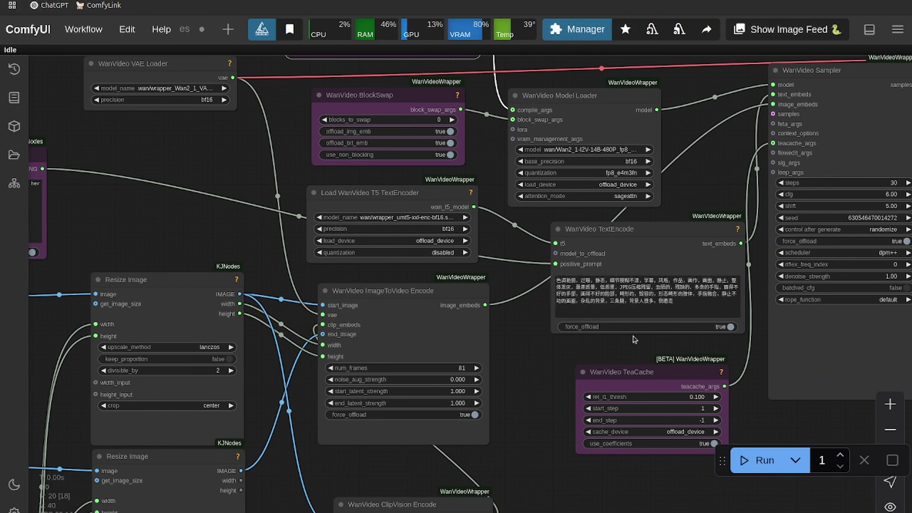
pyautogui.moveTo(278, 108); pyautogui.dragTo(256, 174)
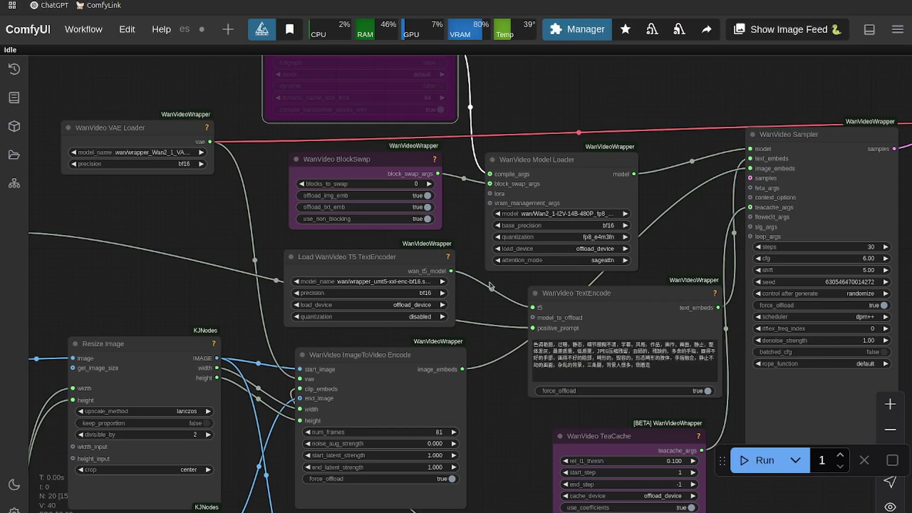
pyautogui.moveTo(491, 285); pyautogui.dragTo(440, 307)
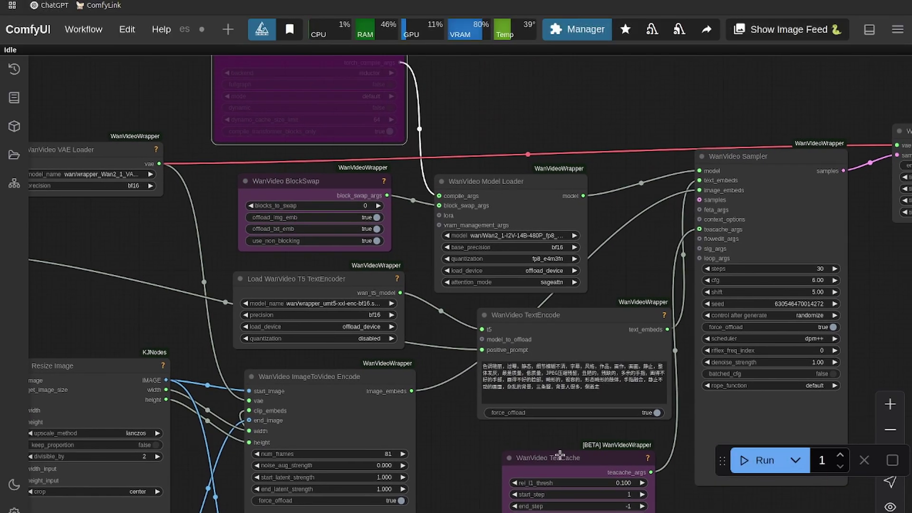
pyautogui.moveTo(424, 364); pyautogui.dragTo(427, 371)
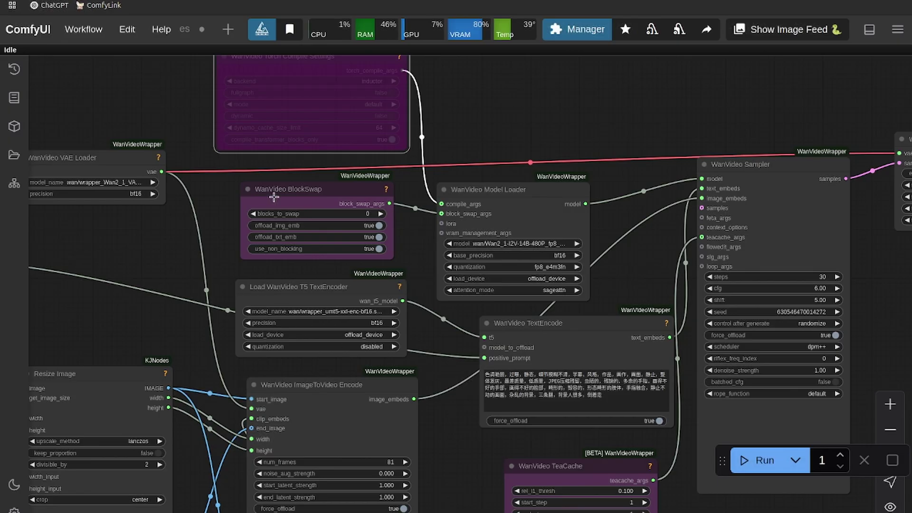
# Set blocks_to_swap on the WanVideo BlockSwap node to 40.
pyautogui.click(293, 200)
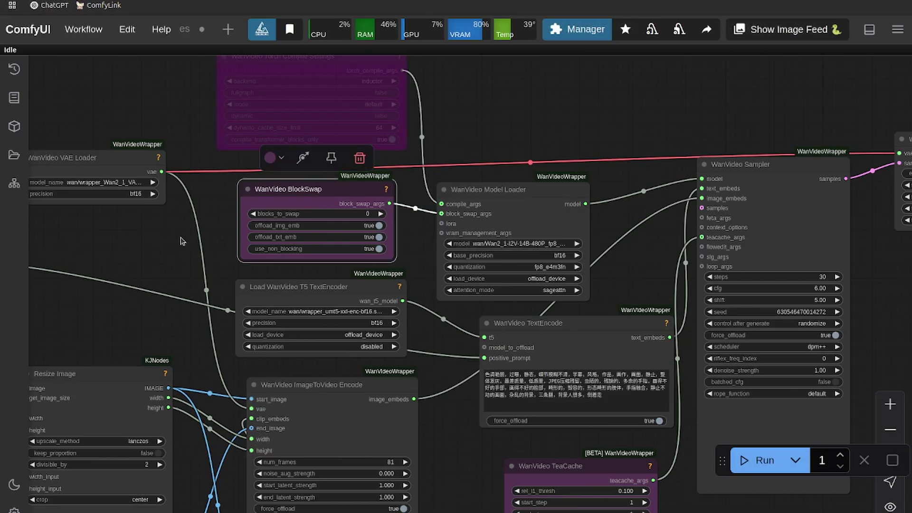
pyautogui.scroll(5, 199, 237)
pyautogui.moveTo(205, 236); pyautogui.dragTo(146, 284)
pyautogui.click(434, 243)
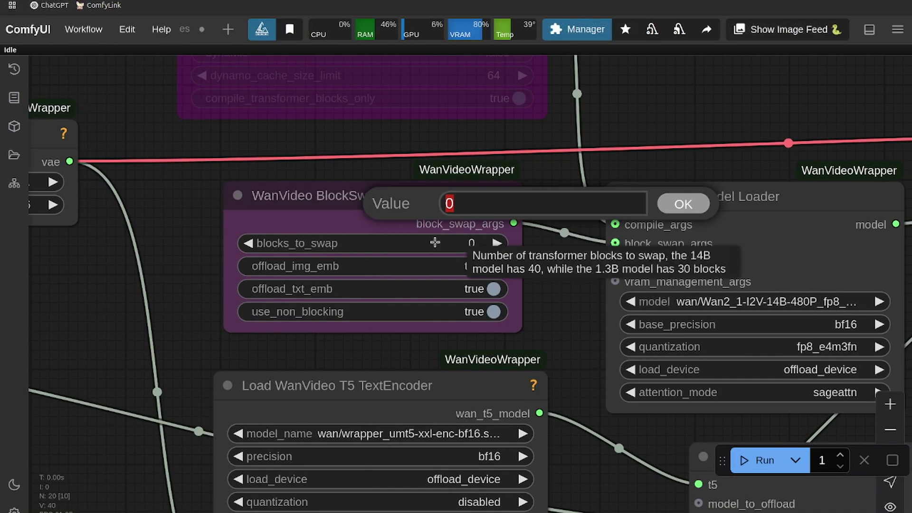
pyautogui.write('40')
pyautogui.press('Return')
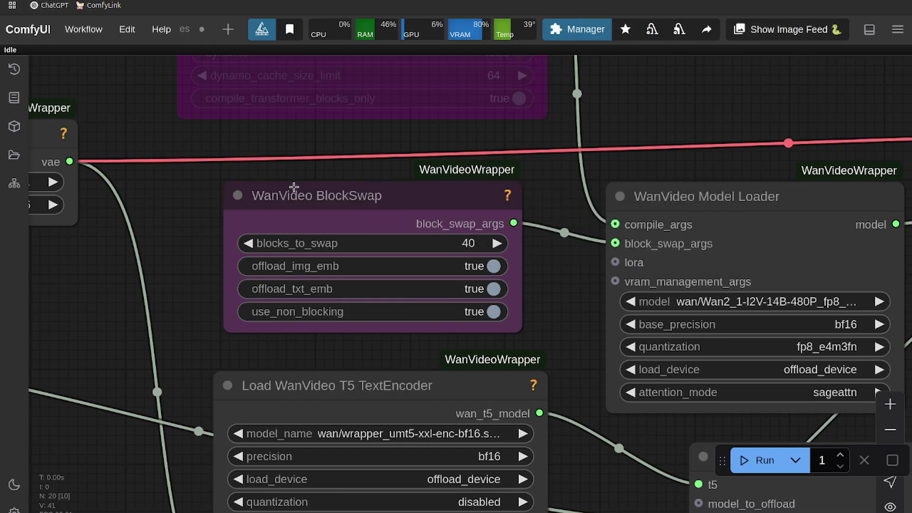
# Set blocks_to_swap on the WanVideo BlockSwap node back to 0.
pyautogui.scroll(-2, 314, 186)
pyautogui.moveTo(525, 276); pyautogui.dragTo(509, 258)
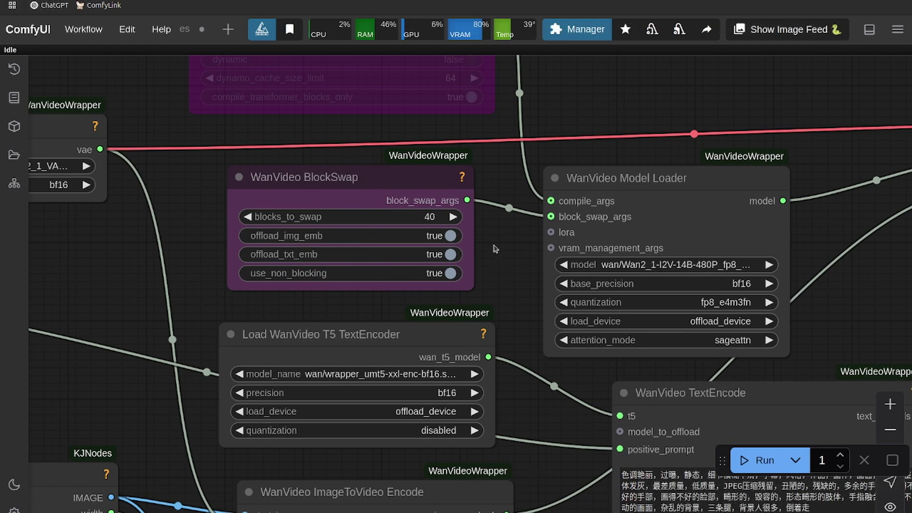
pyautogui.moveTo(490, 256); pyautogui.dragTo(278, 287)
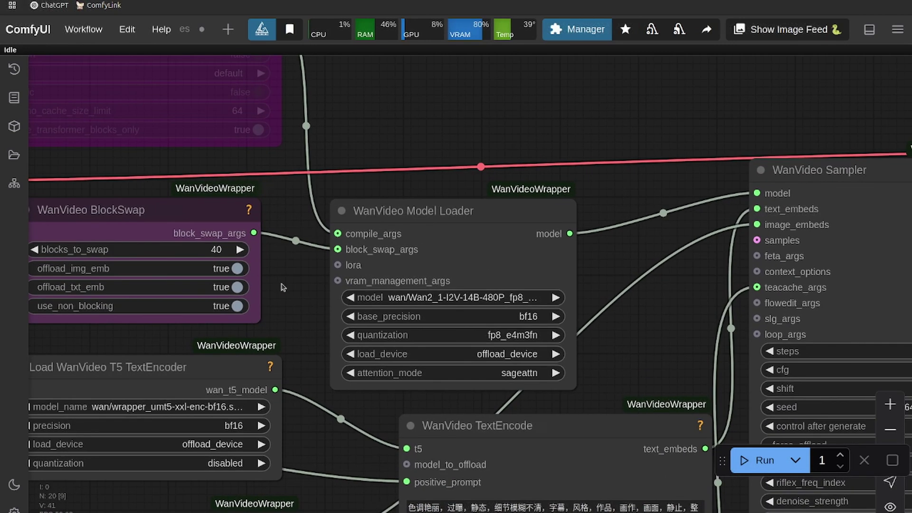
pyautogui.scroll(-3, 285, 285)
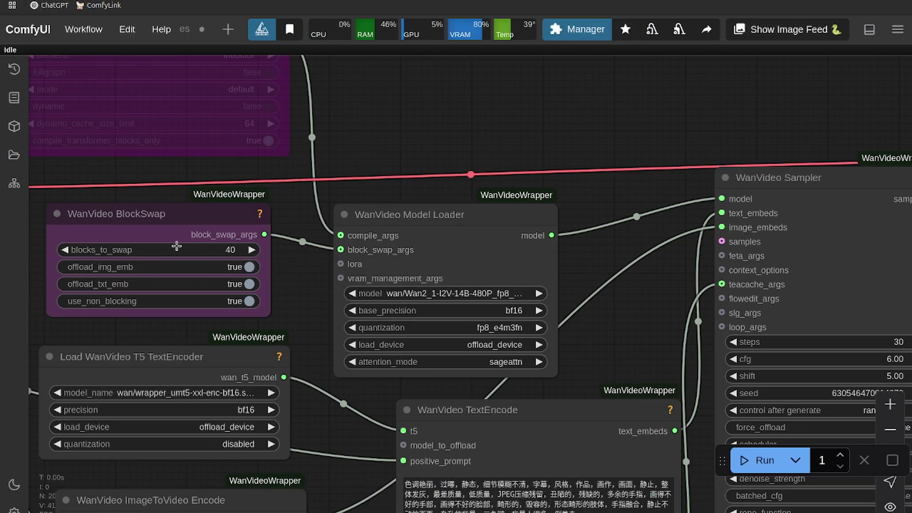
pyautogui.click(195, 256)
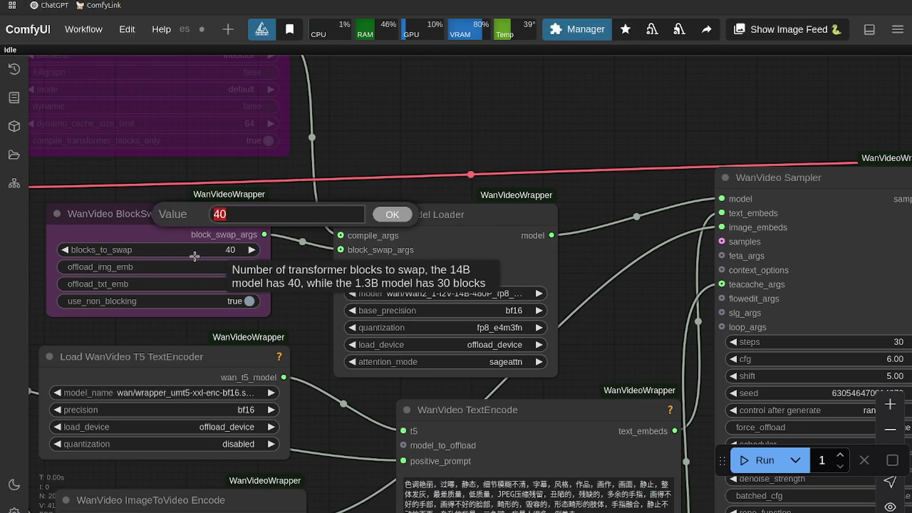
pyautogui.write('0')
pyautogui.press('Return')
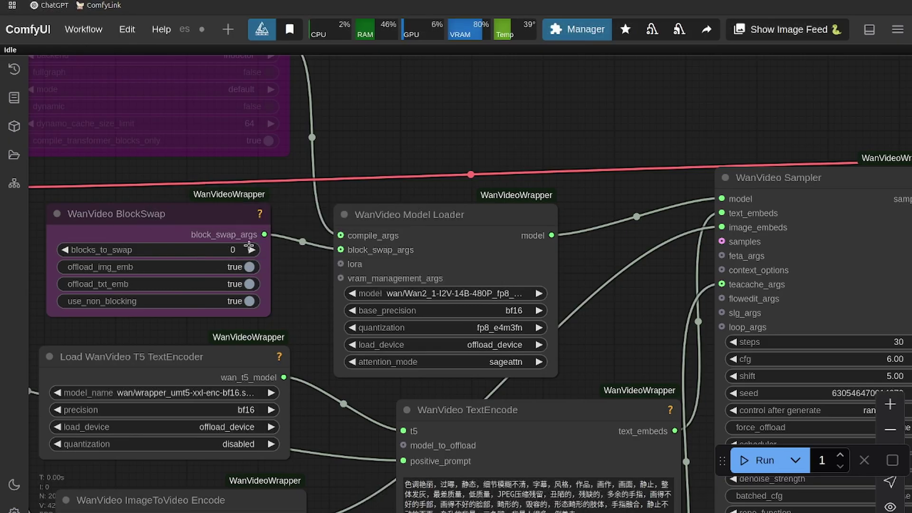
pyautogui.click(228, 250)
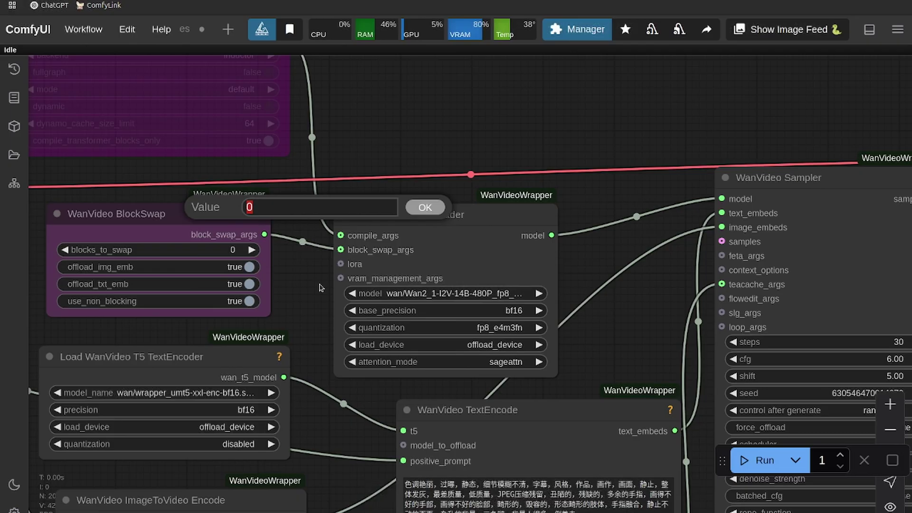
pyautogui.click(425, 207)
# Open the rel_l1_thresh value of the WanVideo TeaCache node and dismiss it without editing.
pyautogui.moveTo(314, 311); pyautogui.dragTo(209, 57)
pyautogui.scroll(-3, 245, 250)
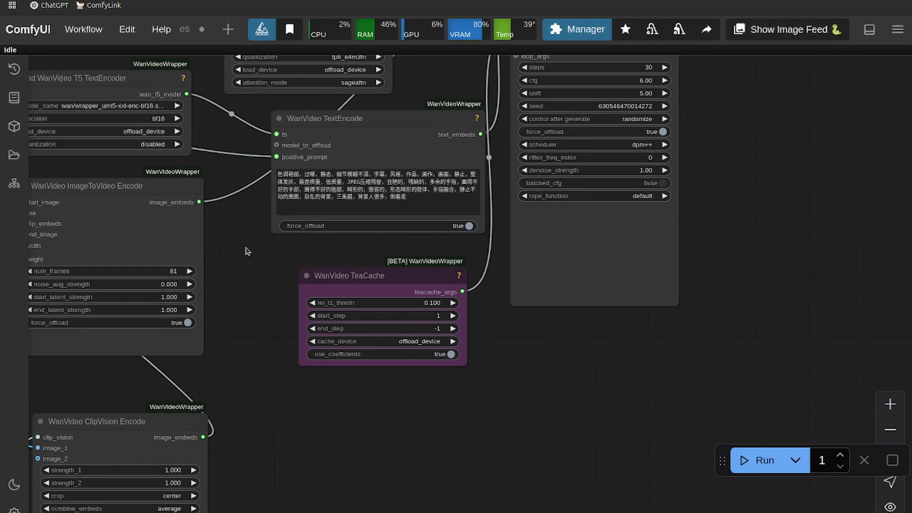
pyautogui.scroll(5, 386, 338)
pyautogui.moveTo(426, 391); pyautogui.dragTo(312, 473)
pyautogui.click(321, 360)
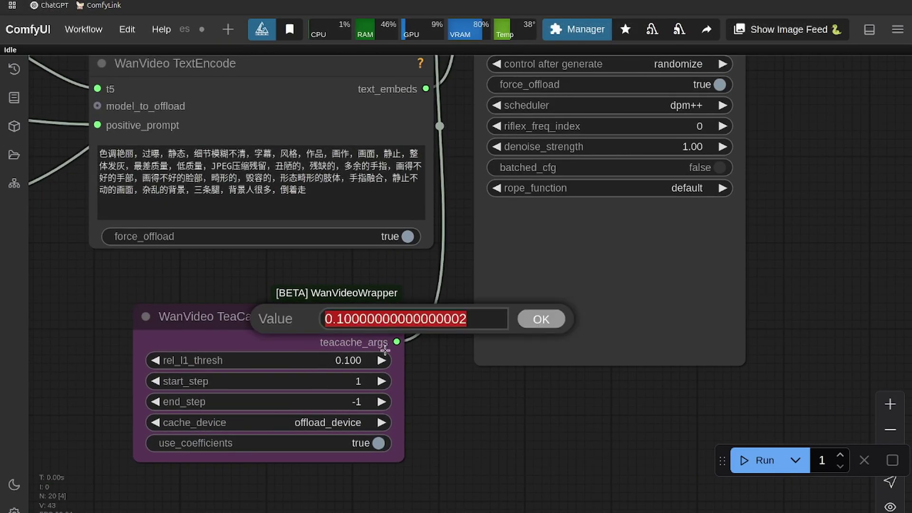
pyautogui.click(425, 408)
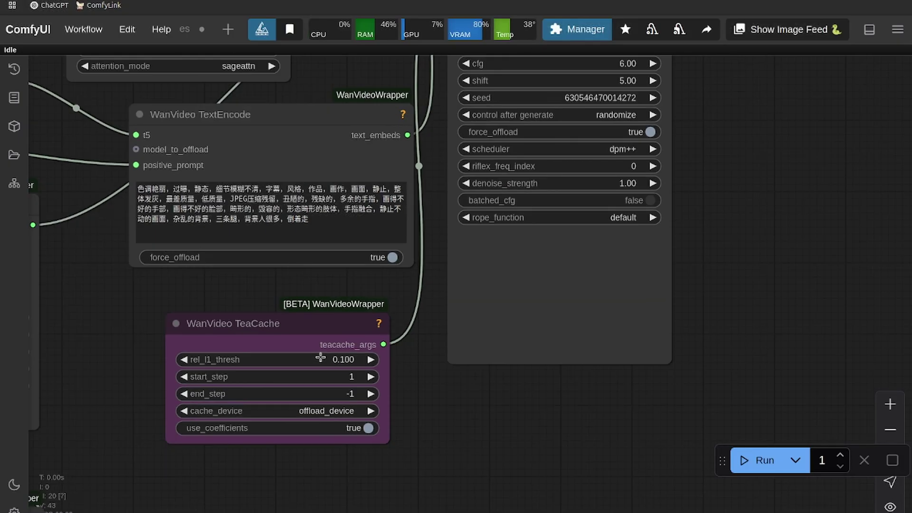
# Bypass the WanVideo TeaCache node.
pyautogui.scroll(-2, 319, 361)
pyautogui.click(258, 334)
pyautogui.click(472, 423)
pyautogui.moveTo(472, 423); pyautogui.dragTo(501, 406)
pyautogui.scroll(2, 494, 407)
pyautogui.rightClick(318, 266)
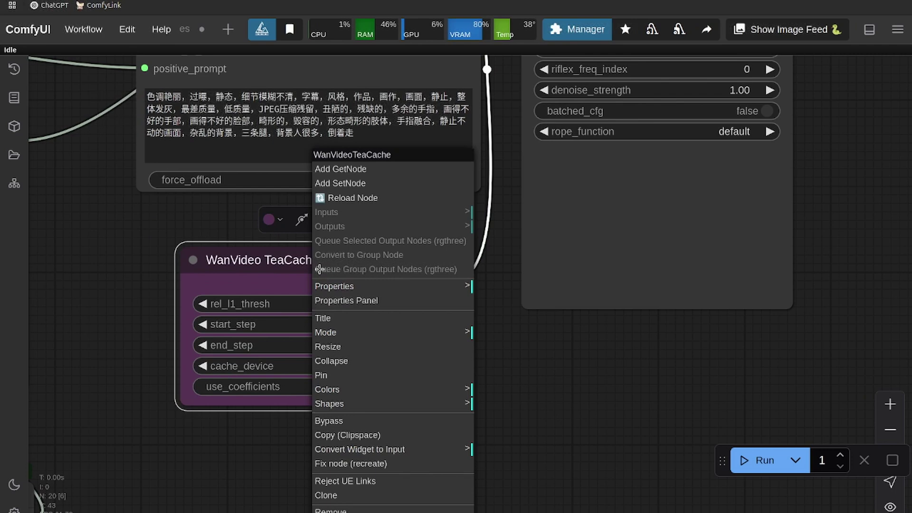
pyautogui.click(349, 421)
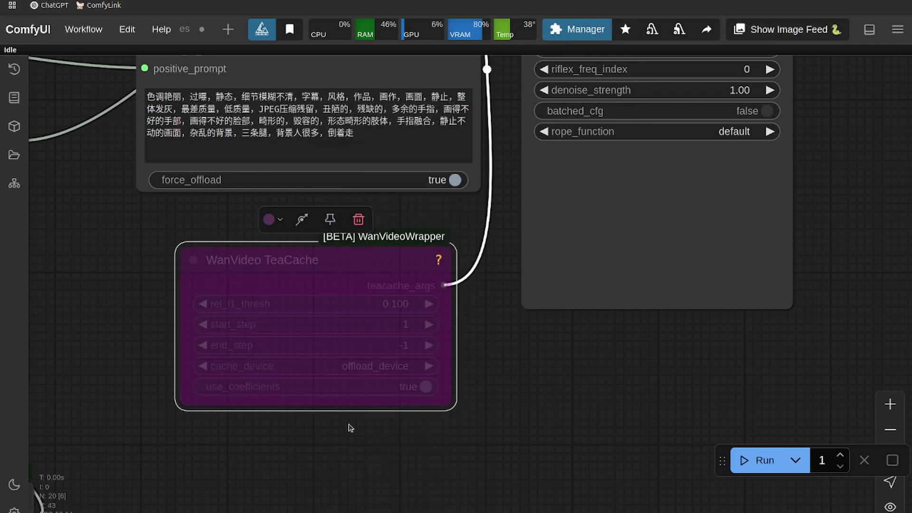
# Turn the bypass on the WanVideo TeaCache node off again.
pyautogui.scroll(-4, 138, 378)
pyautogui.rightClick(201, 317)
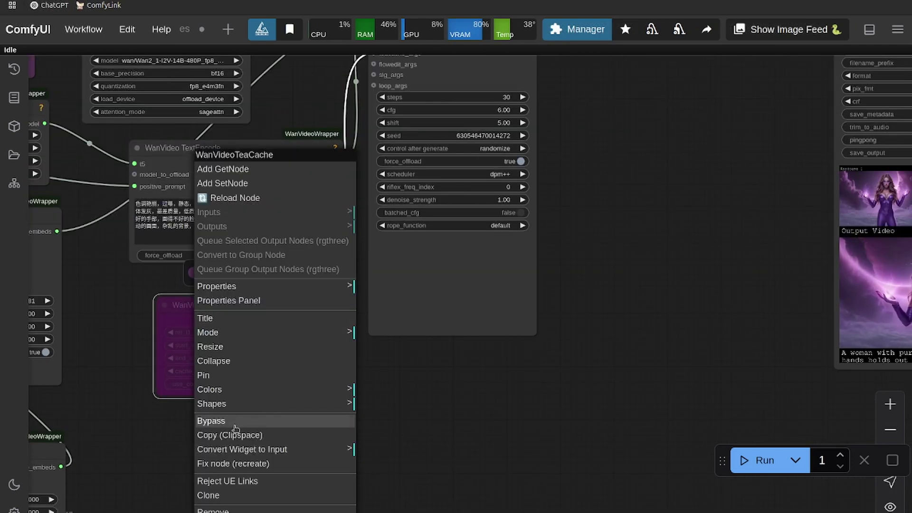
pyautogui.click(206, 418)
# Set quantization on the WanVideo Model Loader node to disabled.
pyautogui.moveTo(108, 307); pyautogui.dragTo(212, 407)
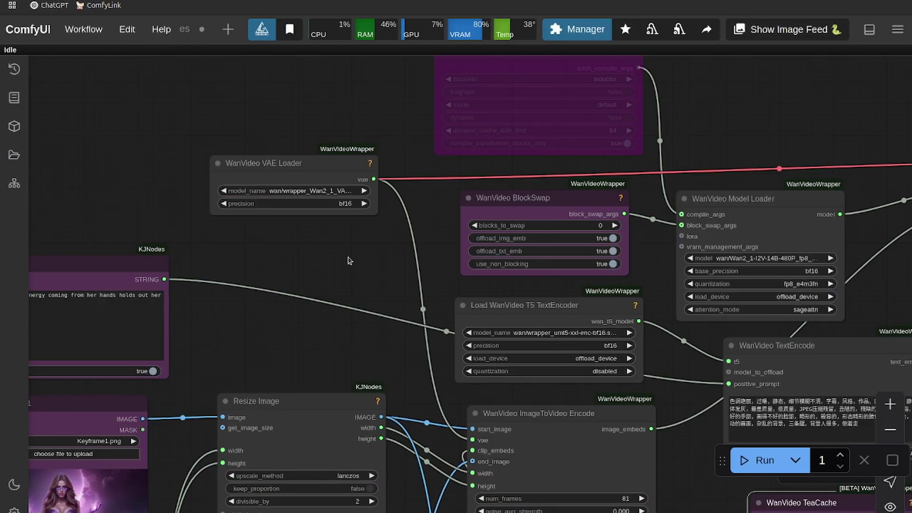
pyautogui.moveTo(350, 261); pyautogui.dragTo(66, 353)
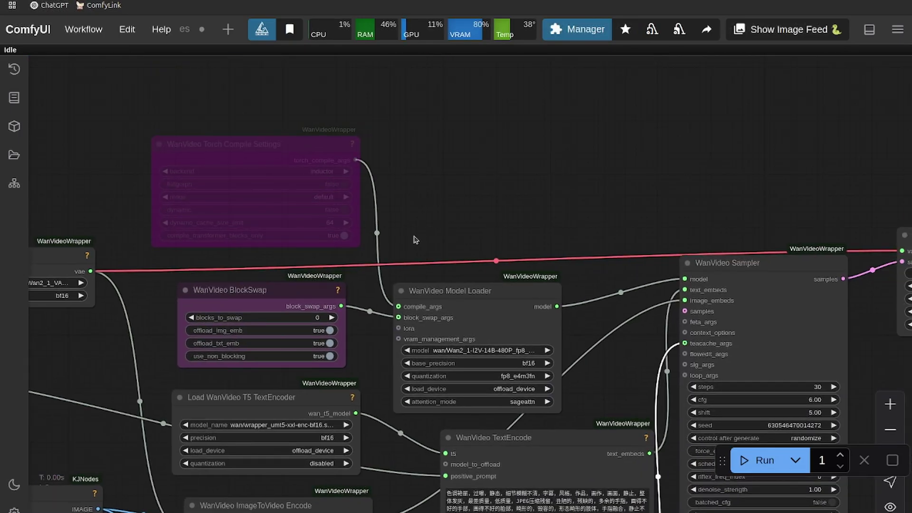
pyautogui.moveTo(631, 272); pyautogui.dragTo(653, 298)
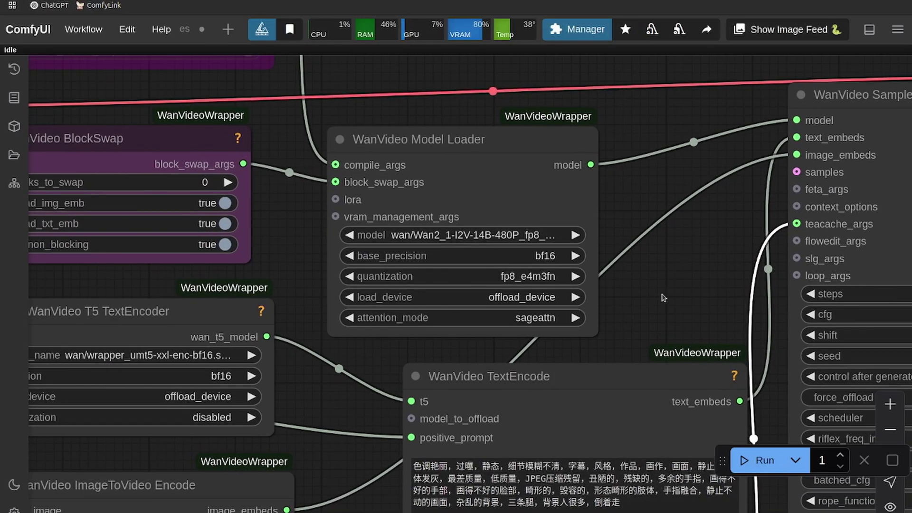
pyautogui.scroll(2, 664, 298)
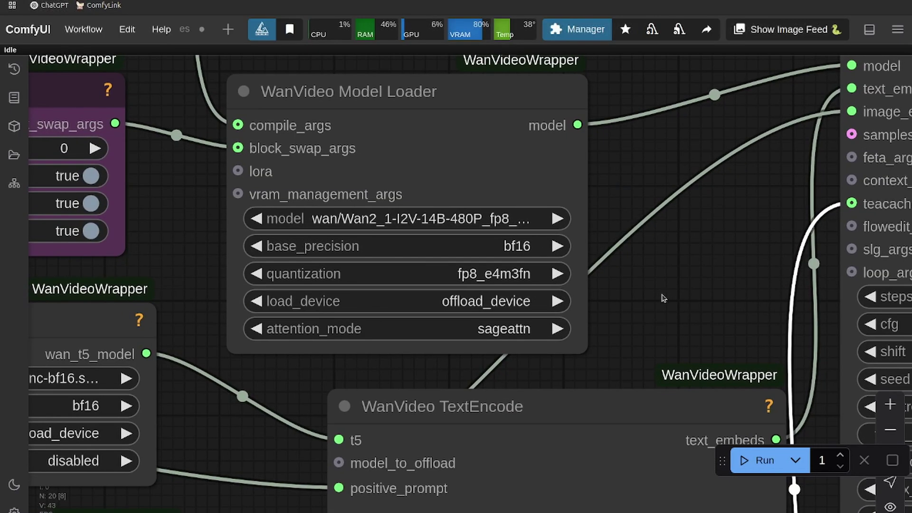
pyautogui.click(487, 275)
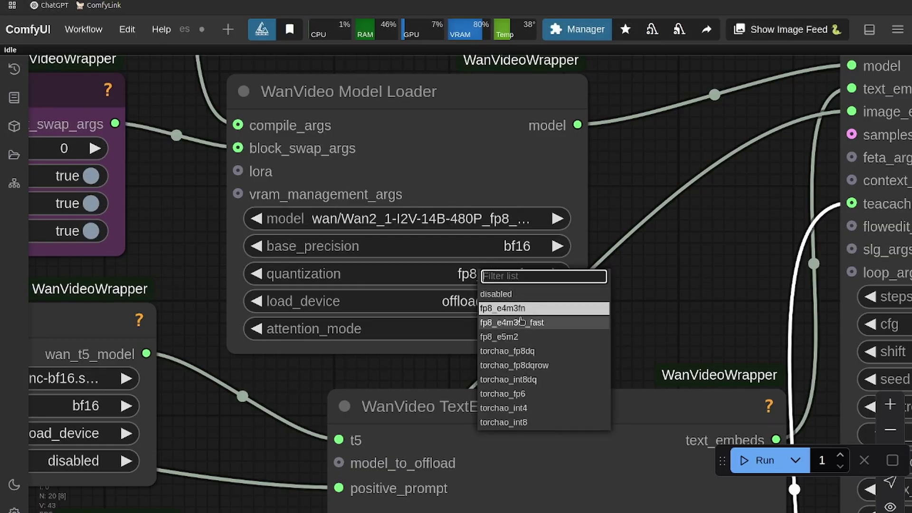
pyautogui.click(506, 295)
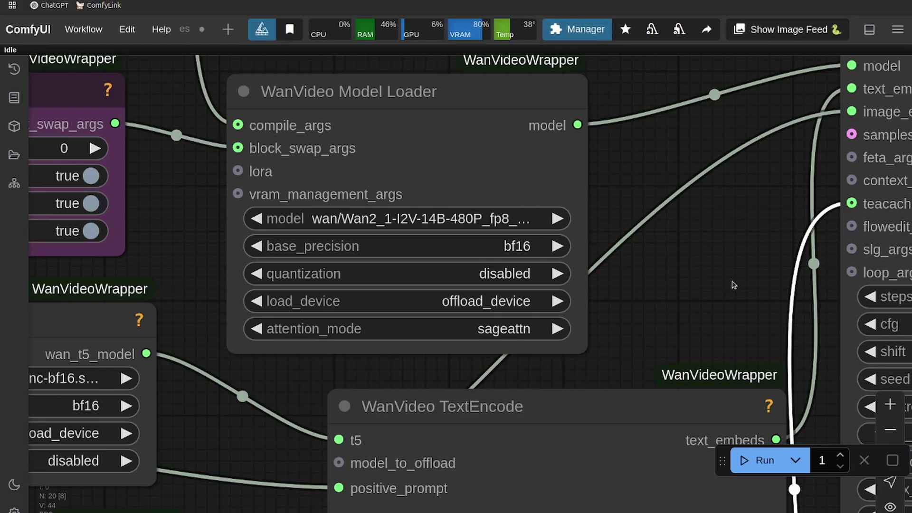
# Set quantization to fp8_e4m3fn and base_precision to fp16_fast on the WanVideo Model Loader node.
pyautogui.click(509, 276)
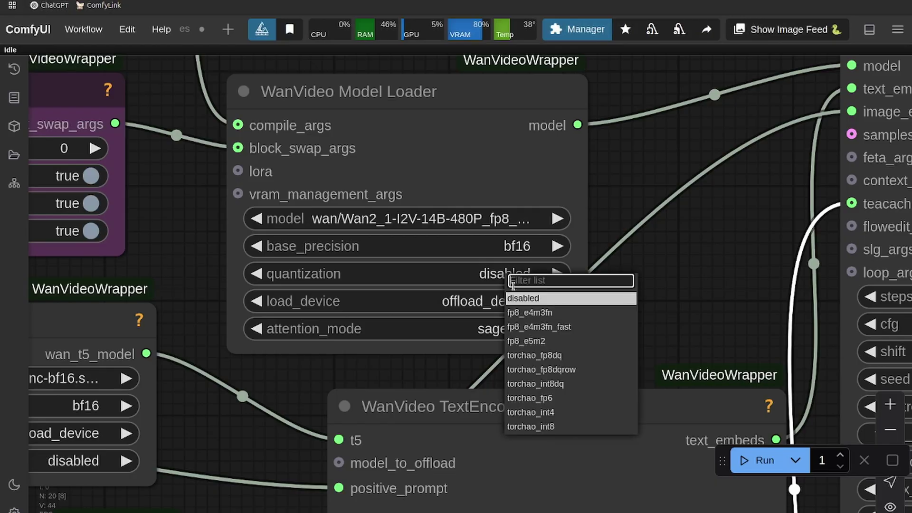
pyautogui.click(526, 312)
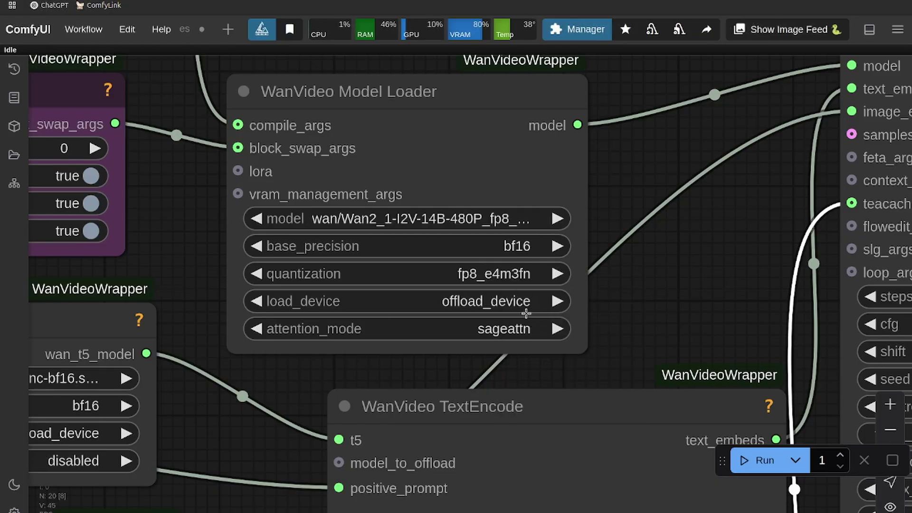
pyautogui.click(519, 243)
pyautogui.click(523, 284)
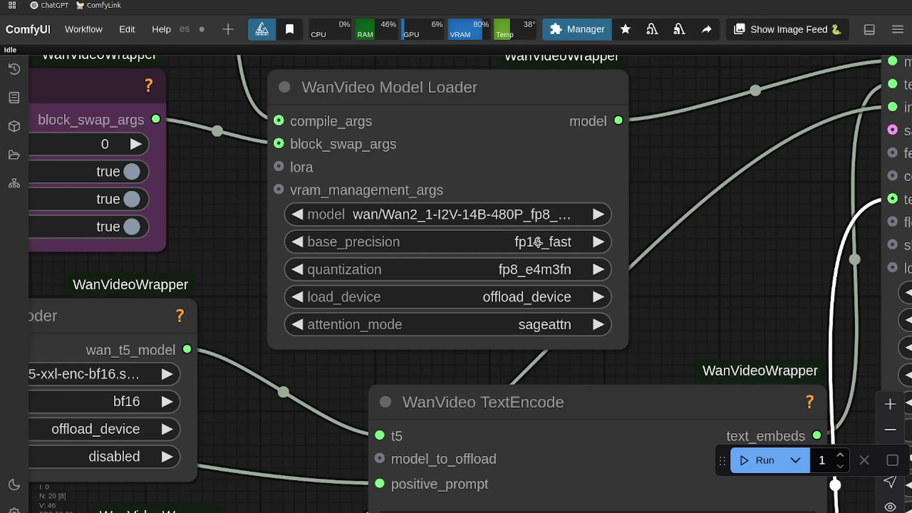
pyautogui.click(554, 242)
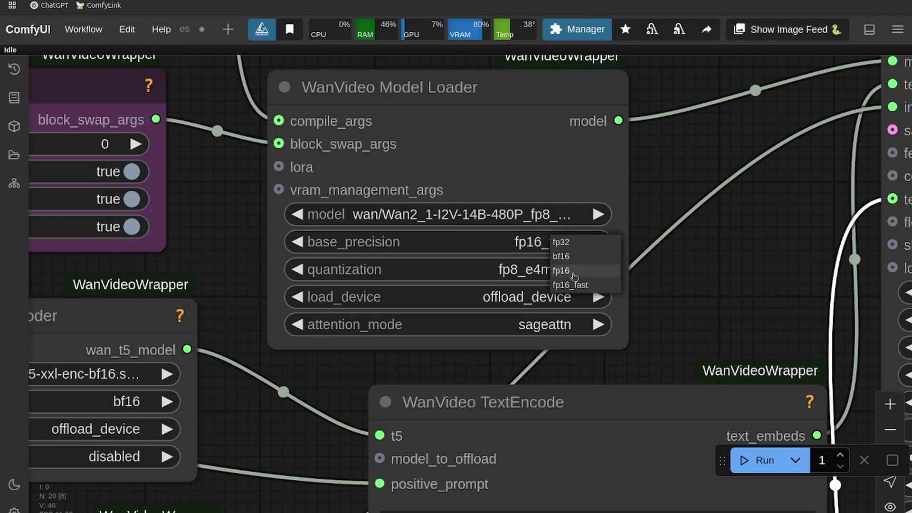
pyautogui.click(574, 267)
pyautogui.moveTo(707, 308); pyautogui.dragTo(725, 302)
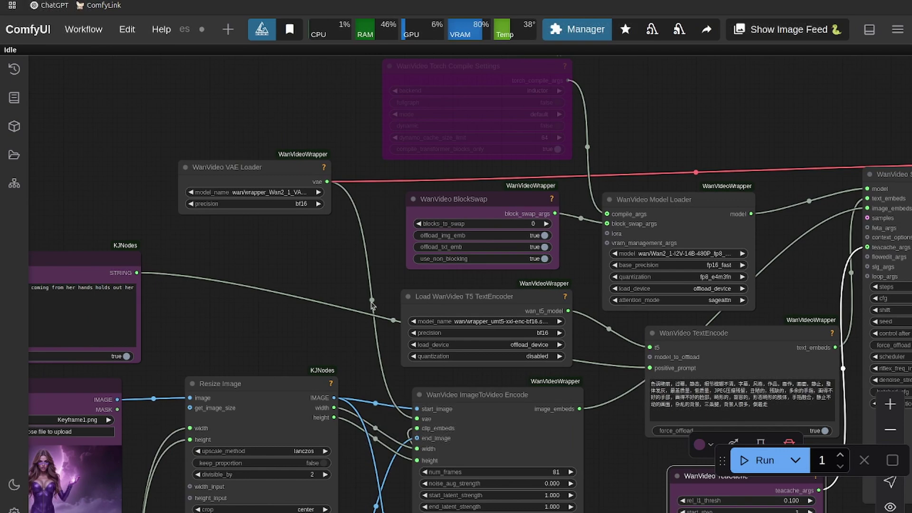
# Open the quantization options of the Load WanVideo T5 TextEncoder node and dismiss them without choosing one.
pyautogui.scroll(6, 378, 252)
pyautogui.moveTo(376, 296); pyautogui.dragTo(198, 240)
pyautogui.scroll(6, 326, 264)
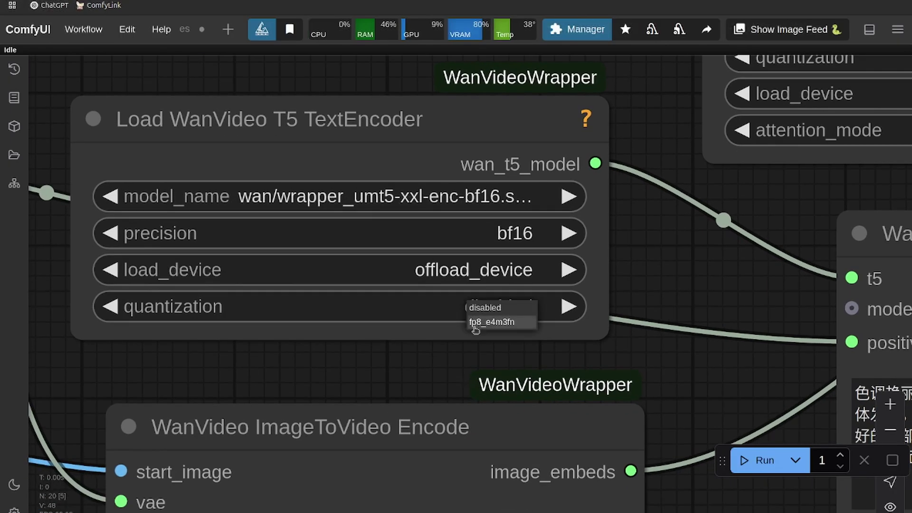
pyautogui.scroll(-9, 497, 225)
# Examine the encoder nodes and trace the graph back to the Keyframe1 and Keyframe2 image inputs.
pyautogui.moveTo(498, 226); pyautogui.dragTo(572, 64)
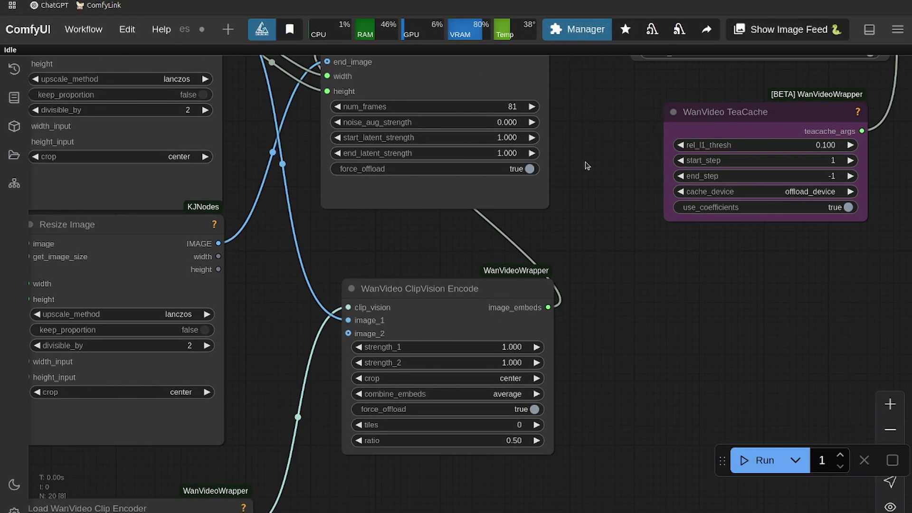
pyautogui.scroll(10, 587, 165)
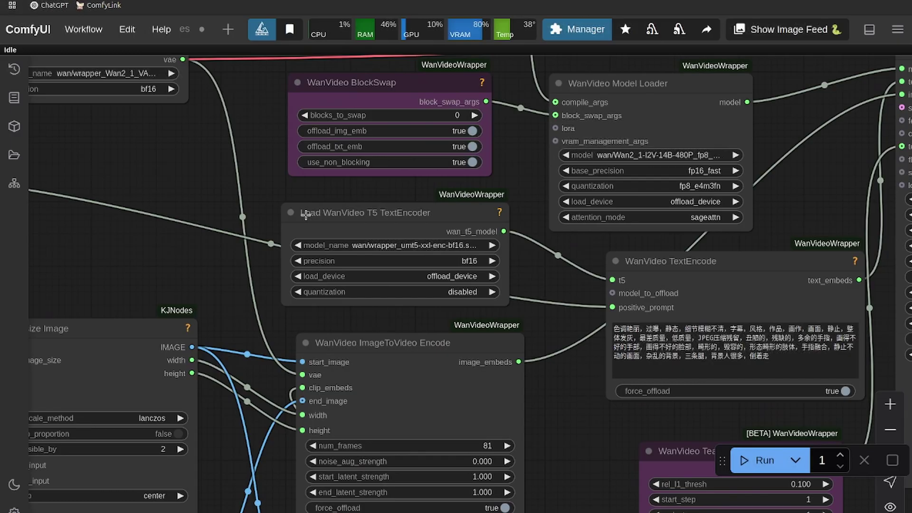
pyautogui.scroll(-3, 285, 211)
pyautogui.moveTo(136, 247); pyautogui.dragTo(623, 215)
pyautogui.scroll(2, 501, 235)
pyautogui.click(335, 164)
pyautogui.moveTo(223, 296); pyautogui.dragTo(197, 121)
pyautogui.scroll(3, 220, 238)
pyautogui.scroll(-3, 229, 203)
pyautogui.moveTo(197, 219); pyautogui.dragTo(166, 150)
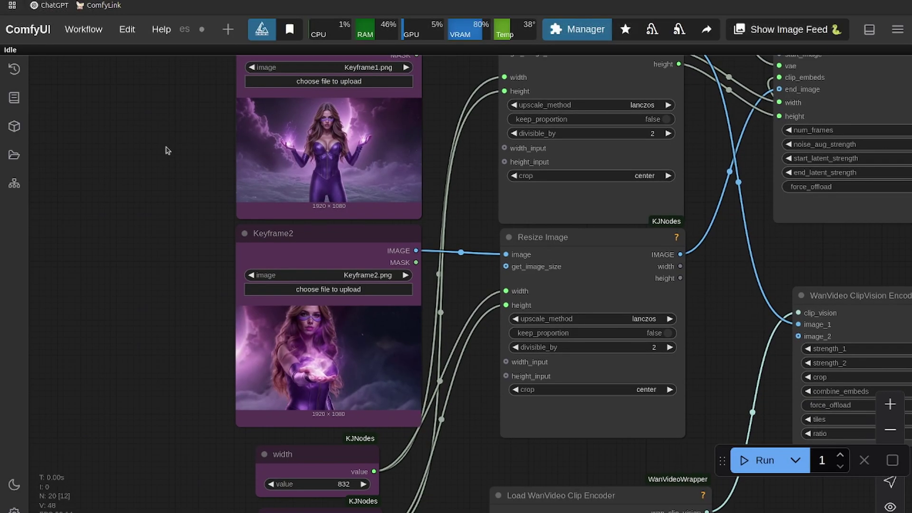
pyautogui.scroll(3, 177, 209)
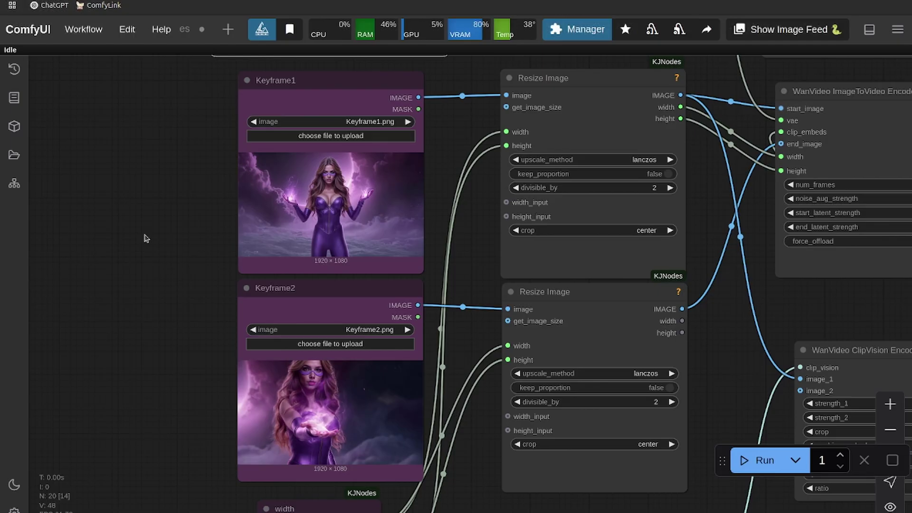
# Review the Prompt text together with the Keyframe1 and Keyframe2 images and their Resize Image nodes.
pyautogui.moveTo(99, 255); pyautogui.dragTo(46, 243)
pyautogui.moveTo(97, 277); pyautogui.dragTo(104, 242)
pyautogui.moveTo(107, 287); pyautogui.dragTo(88, 212)
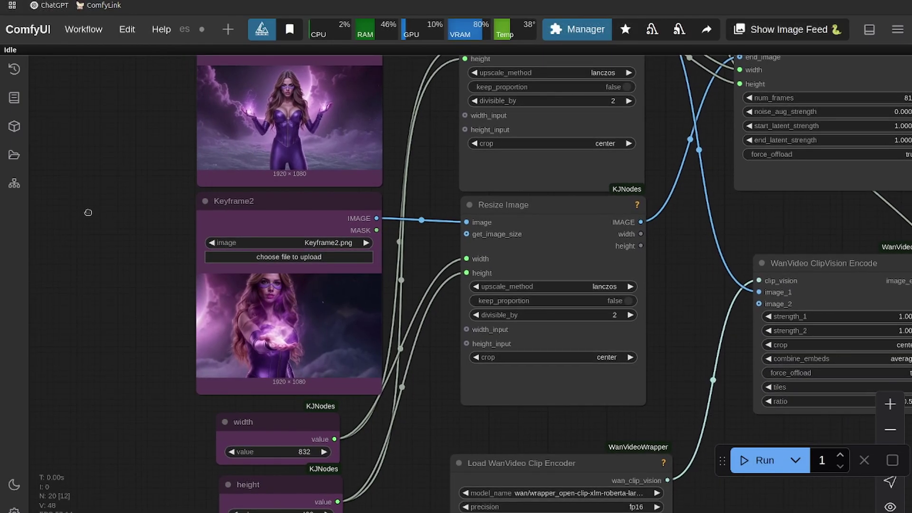
pyautogui.moveTo(93, 261)
pyautogui.mouseDown()
pyautogui.moveTo(95, 252)
pyautogui.moveTo(106, 262)
pyautogui.mouseUp()
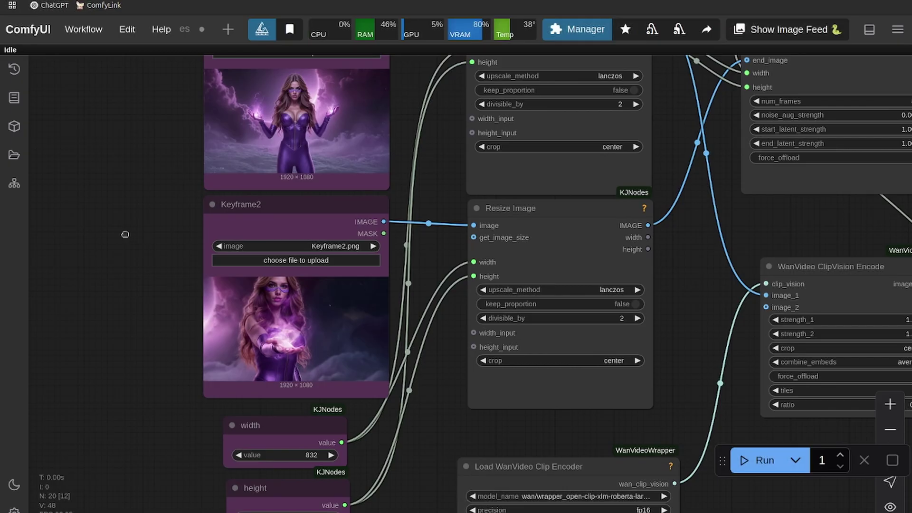
pyautogui.moveTo(125, 235); pyautogui.dragTo(163, 369)
pyautogui.moveTo(133, 256); pyautogui.dragTo(146, 420)
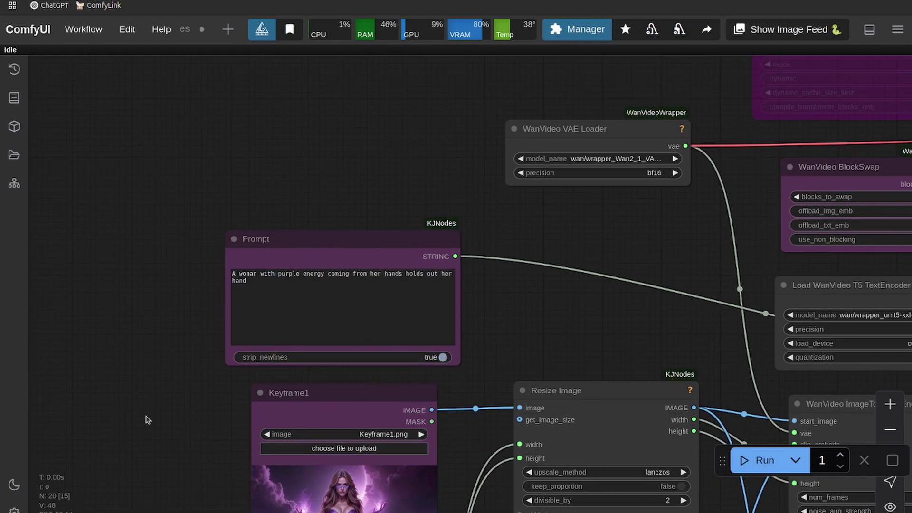
pyautogui.moveTo(363, 285); pyautogui.dragTo(218, 244)
pyautogui.moveTo(119, 359); pyautogui.dragTo(82, 160)
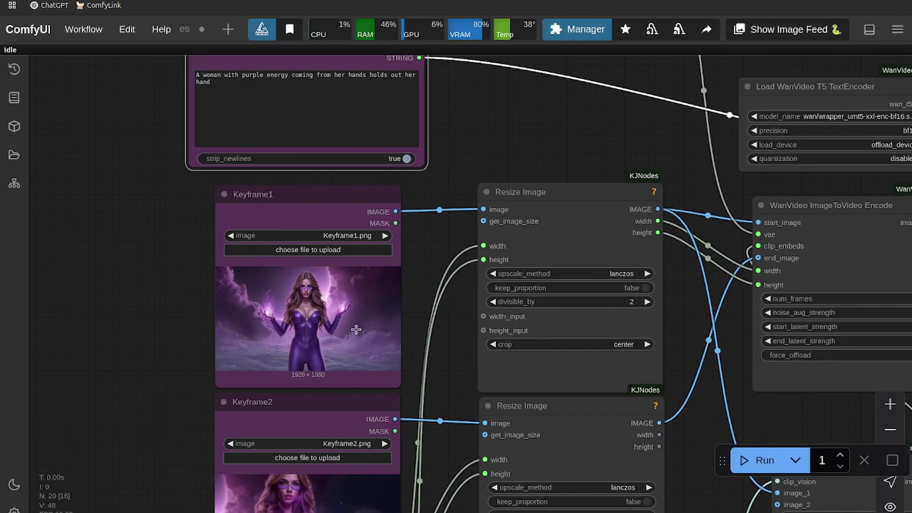
pyautogui.moveTo(413, 274); pyautogui.dragTo(413, 244)
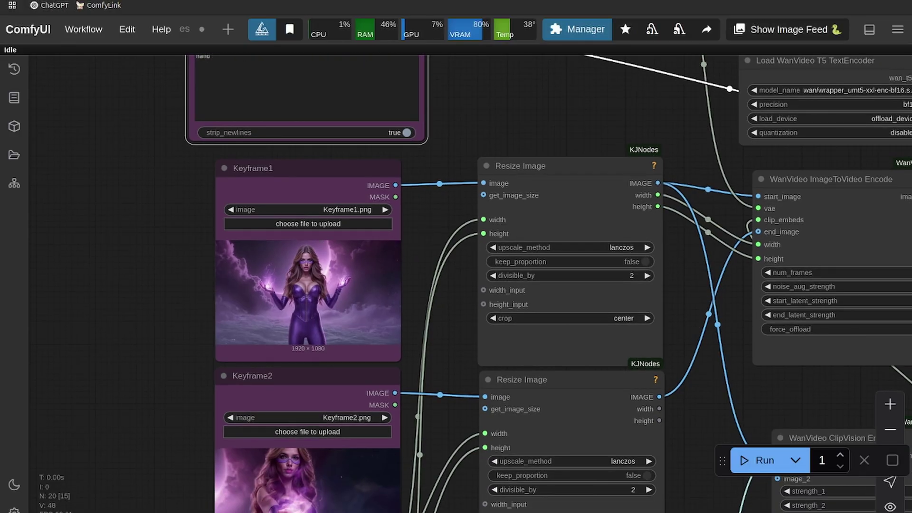
pyautogui.moveTo(439, 434); pyautogui.dragTo(372, 202)
pyautogui.moveTo(341, 76); pyautogui.dragTo(351, 259)
pyautogui.moveTo(348, 170); pyautogui.dragTo(377, 315)
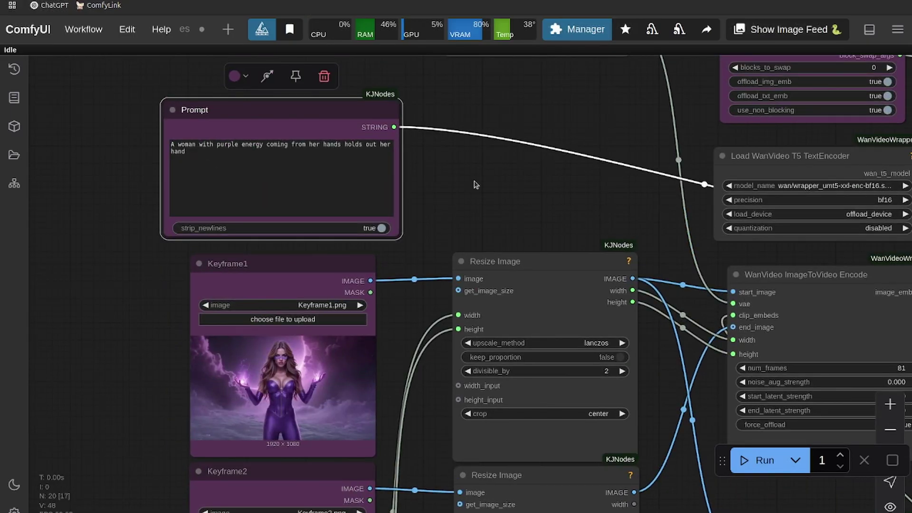
pyautogui.scroll(1, 463, 188)
pyautogui.moveTo(459, 197); pyautogui.dragTo(526, 96)
pyautogui.moveTo(461, 225); pyautogui.dragTo(492, 161)
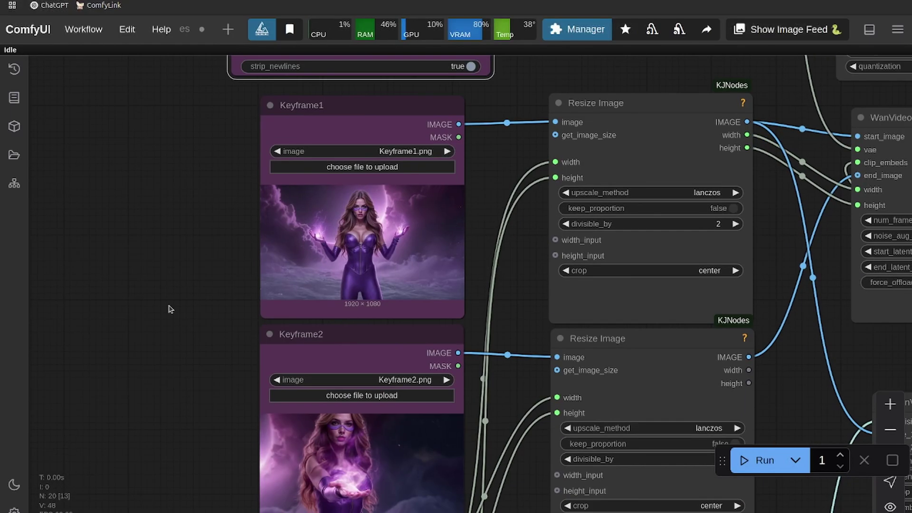
# Move the width and height nodes slightly up so they sit closer together beneath the Keyframe2 node.
pyautogui.moveTo(169, 309); pyautogui.dragTo(158, 70)
pyautogui.scroll(-3, 310, 360)
pyautogui.moveTo(336, 340); pyautogui.dragTo(338, 332)
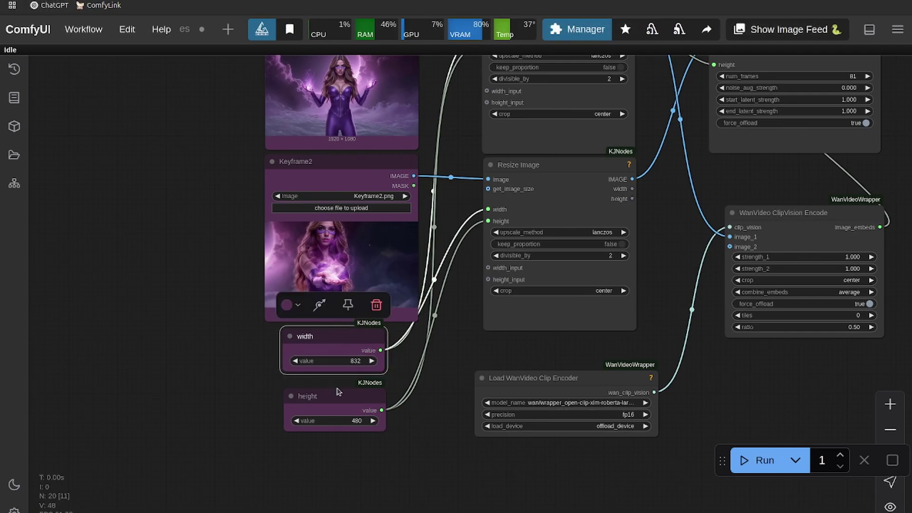
pyautogui.moveTo(336, 396); pyautogui.dragTo(338, 386)
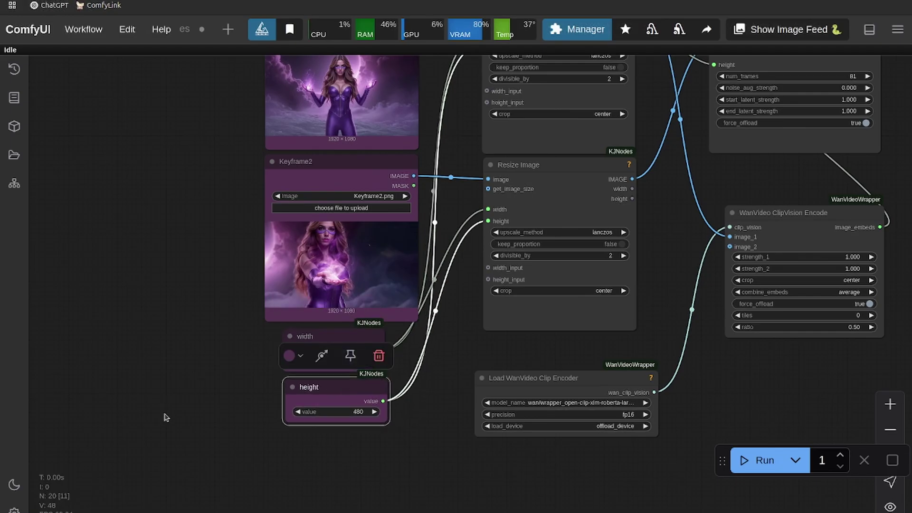
pyautogui.click(313, 466)
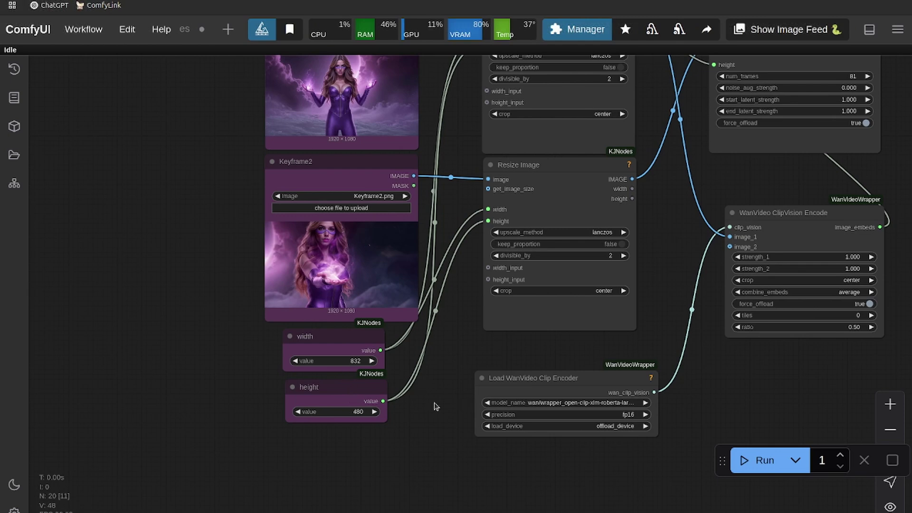
# Open the attention_mode options of the WanVideo Model Loader node to read the available choices.
pyautogui.moveTo(434, 406); pyautogui.dragTo(399, 429)
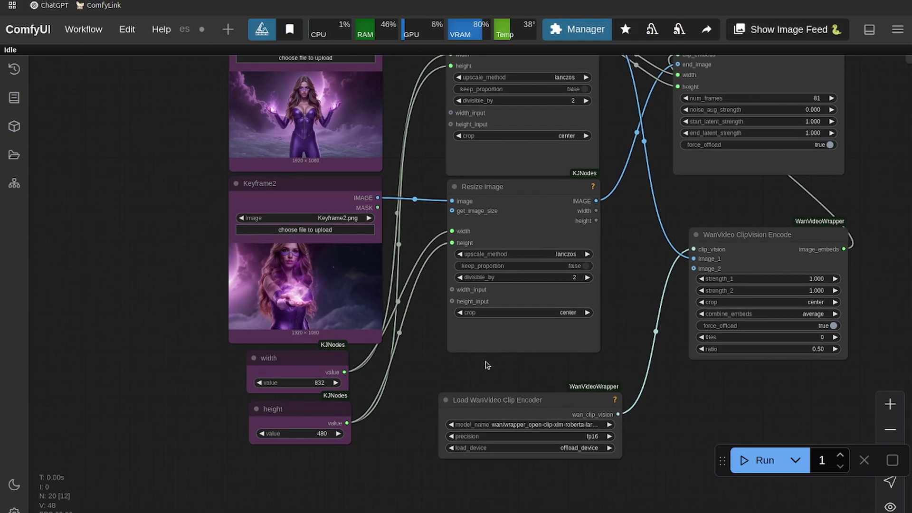
pyautogui.moveTo(486, 359); pyautogui.dragTo(405, 382)
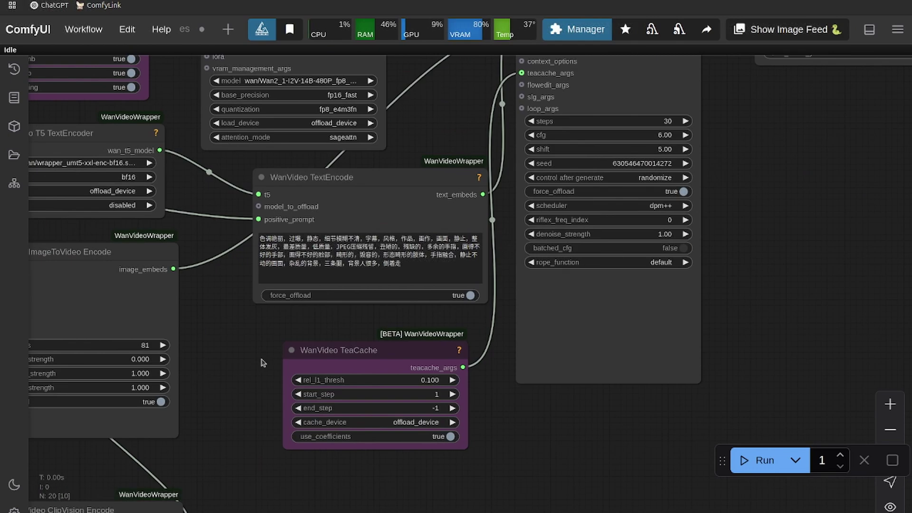
pyautogui.moveTo(261, 363); pyautogui.dragTo(370, 463)
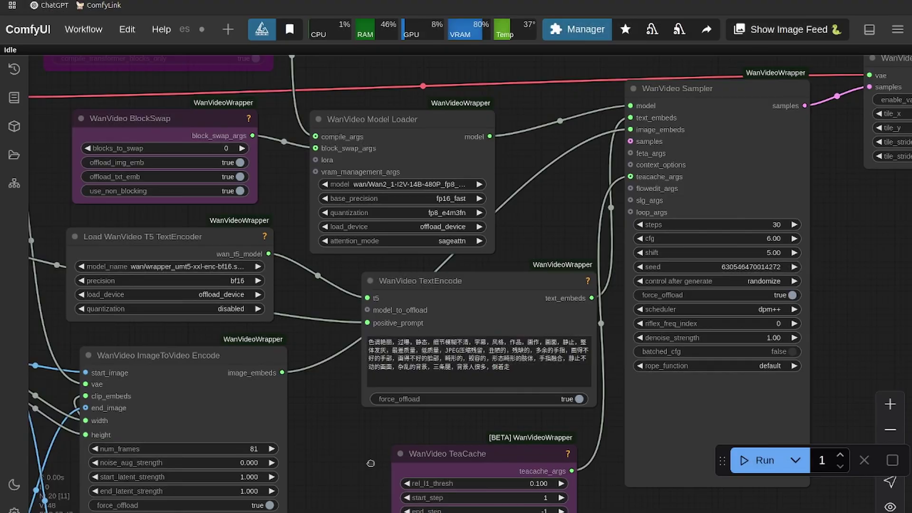
pyautogui.click(453, 241)
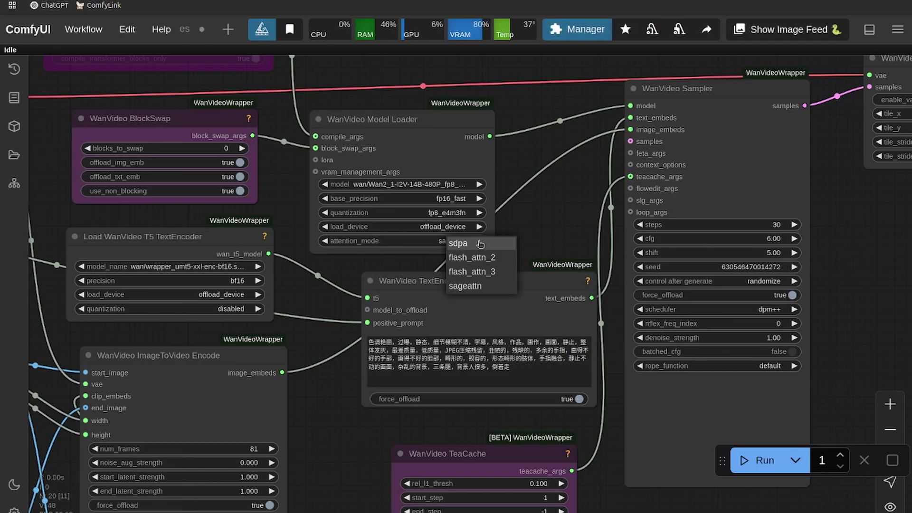
pyautogui.click(468, 241)
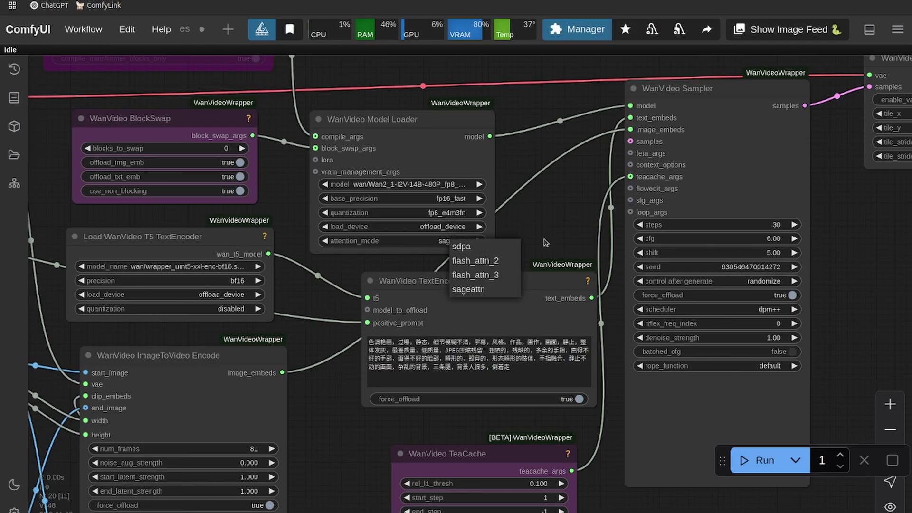
# Dismiss the attention_mode options unchanged and run the workflow to generate the keyframe video.
pyautogui.moveTo(337, 453); pyautogui.dragTo(353, 243)
pyautogui.moveTo(731, 301); pyautogui.dragTo(480, 430)
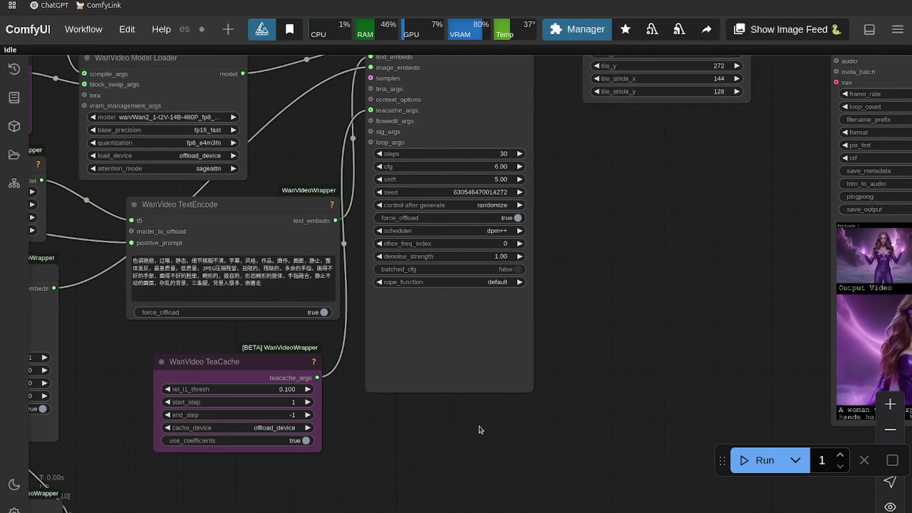
pyautogui.scroll(-2, 632, 298)
pyautogui.moveTo(632, 322); pyautogui.dragTo(632, 331)
pyautogui.hotkey('ctrl', 'Return')
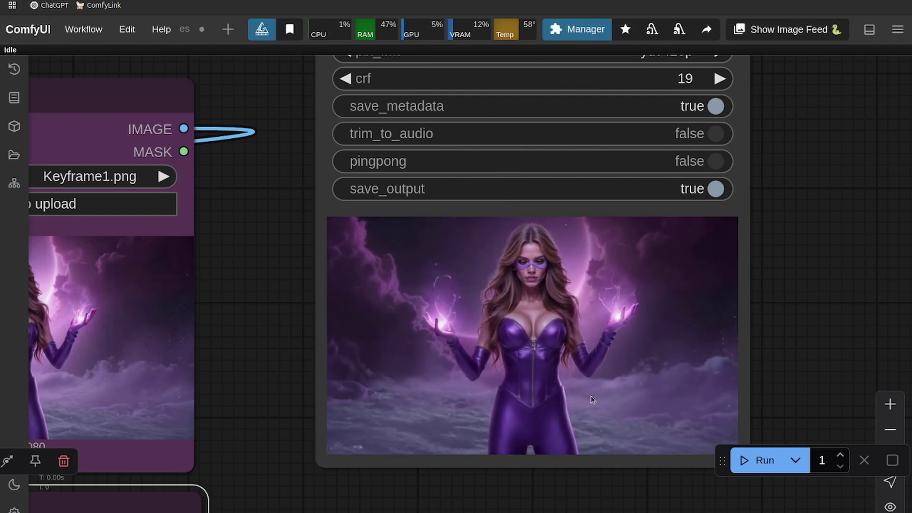
# Move the Keyframe1 and Keyframe2 nodes next to the Video Combine node slightly up.
pyautogui.scroll(-2, 327, 335)
pyautogui.moveTo(261, 367); pyautogui.dragTo(409, 209)
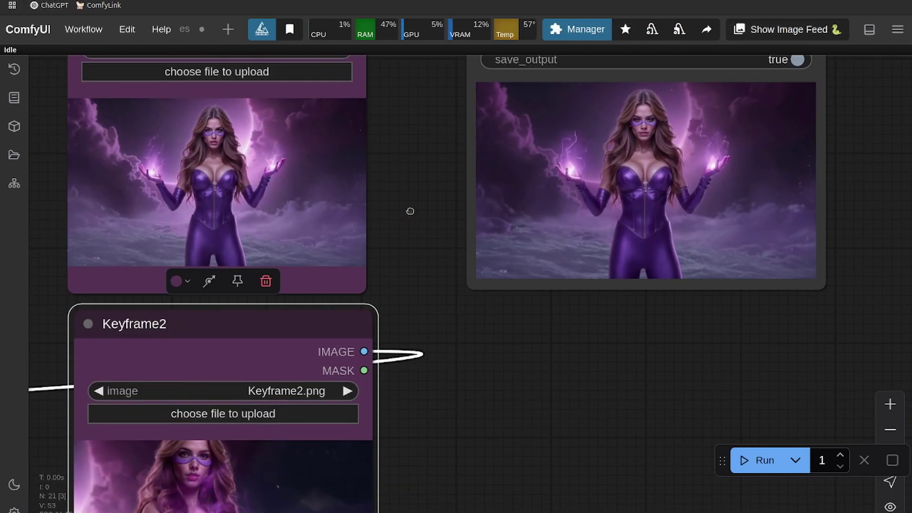
pyautogui.scroll(-3, 421, 149)
pyautogui.moveTo(422, 148); pyautogui.dragTo(376, 329)
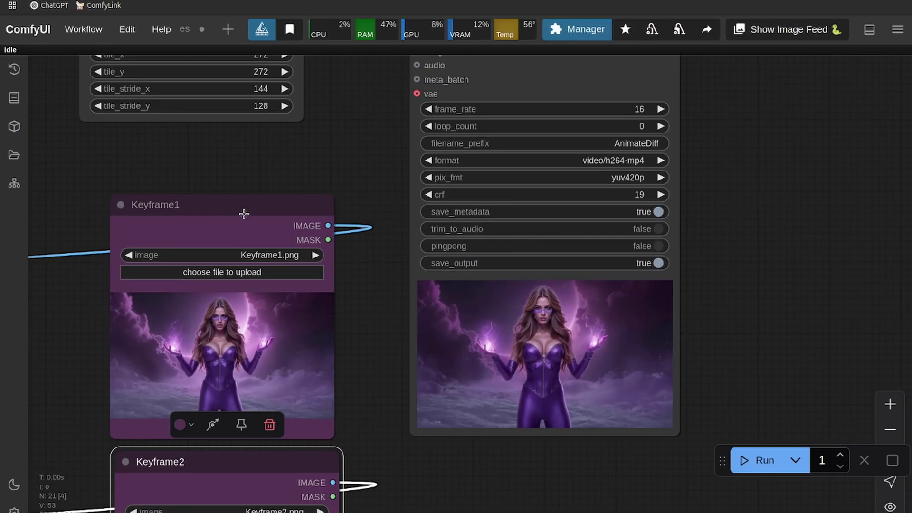
pyautogui.moveTo(244, 214); pyautogui.dragTo(250, 153)
pyautogui.moveTo(189, 462); pyautogui.dragTo(193, 406)
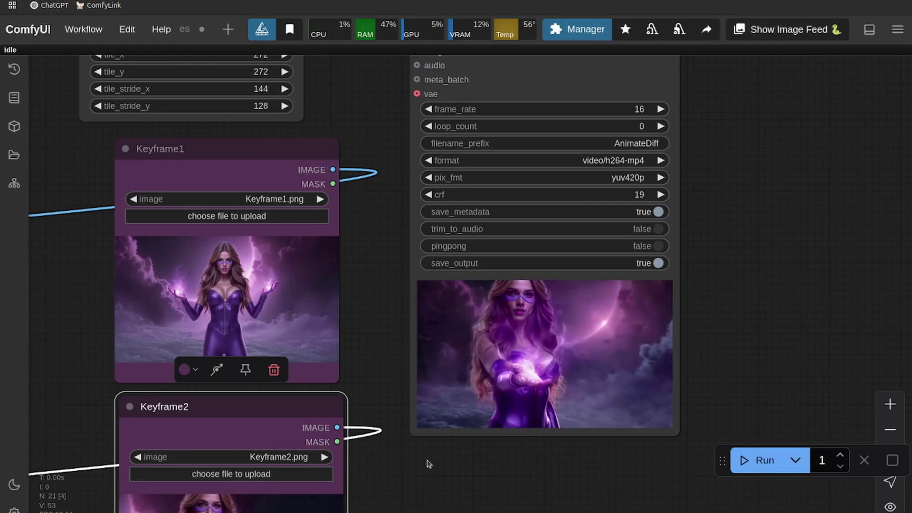
# Compare the generated video in the Video Combine node with the Keyframe1 and Keyframe2 images.
pyautogui.moveTo(472, 460); pyautogui.dragTo(472, 497)
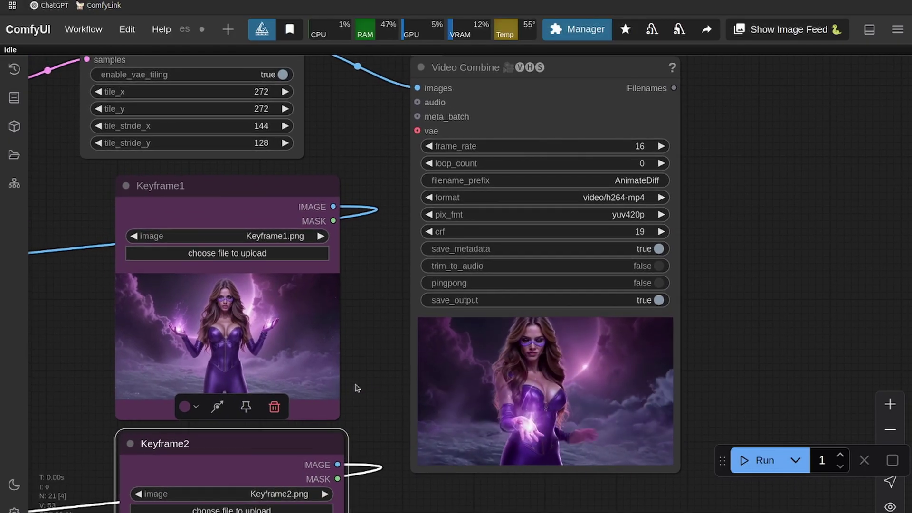
pyautogui.moveTo(358, 376); pyautogui.dragTo(371, 162)
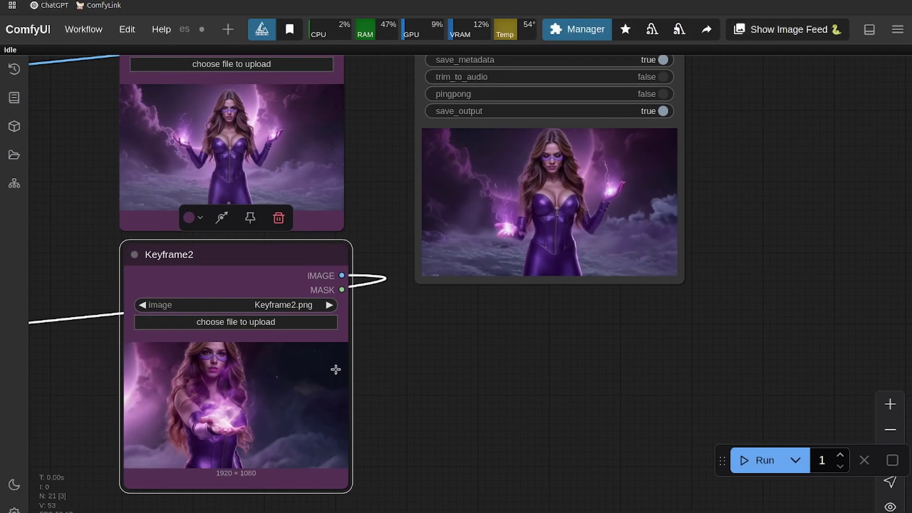
pyautogui.moveTo(446, 343); pyautogui.dragTo(370, 451)
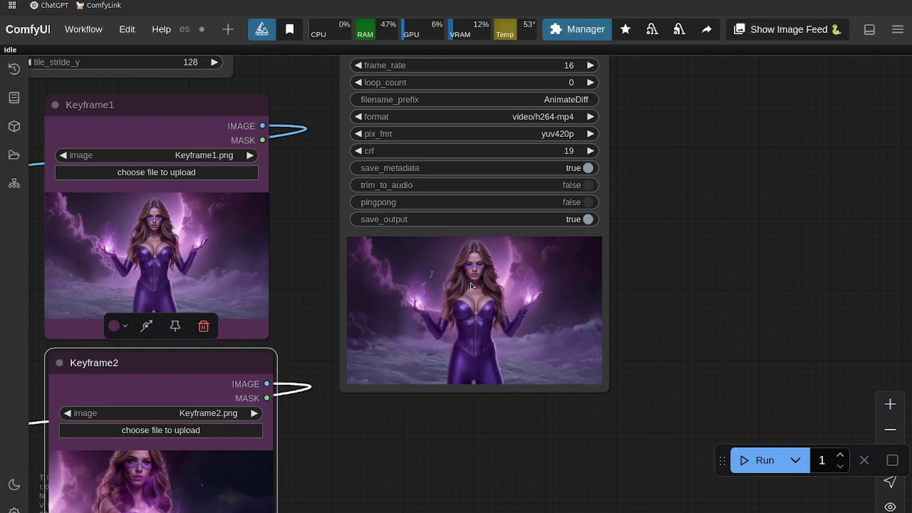
pyautogui.moveTo(392, 479); pyautogui.dragTo(439, 399)
pyautogui.moveTo(396, 371); pyautogui.dragTo(386, 474)
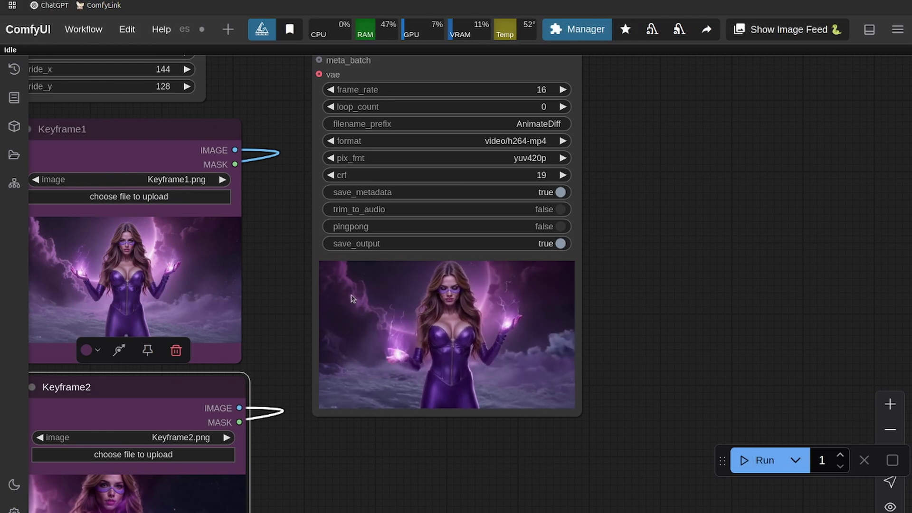
pyautogui.scroll(5, 440, 314)
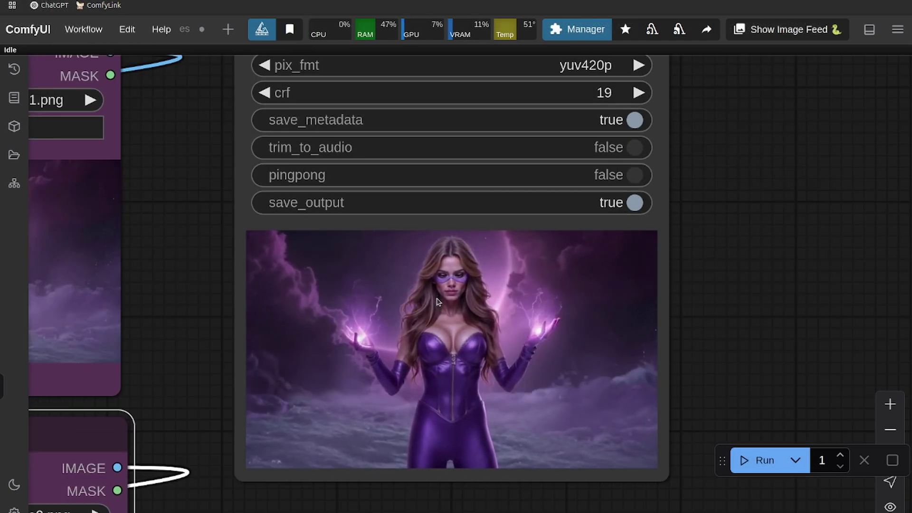
pyautogui.scroll(-5, 460, 284)
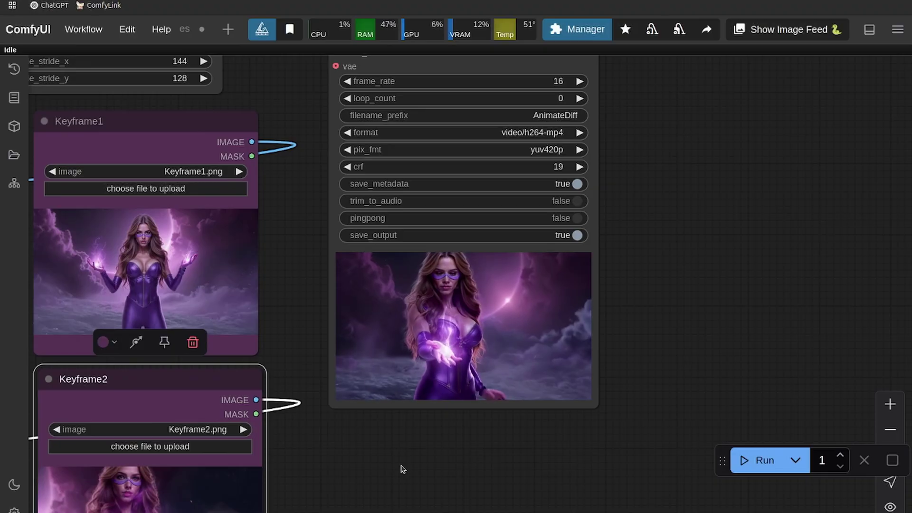
pyautogui.moveTo(401, 468); pyautogui.dragTo(344, 480)
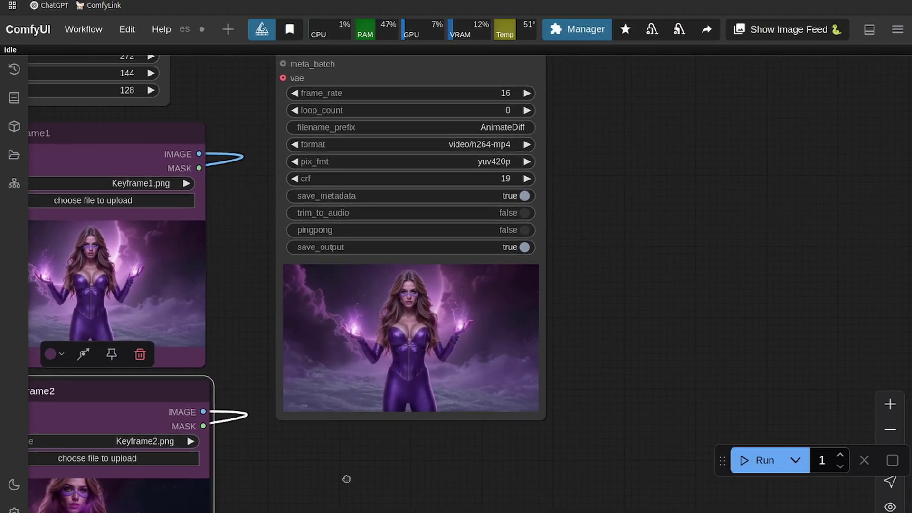